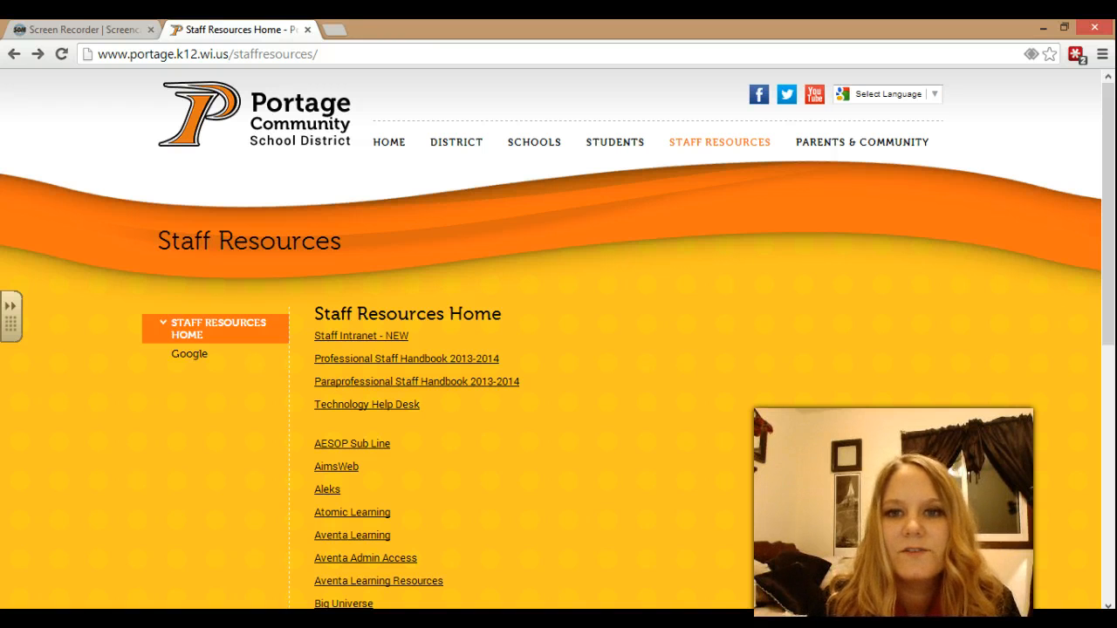
Open STAFF RESOURCES on the Portage district site and follow the Google link to district Gmail.
{"action": "left_click", "coordinate": [728, 145]}
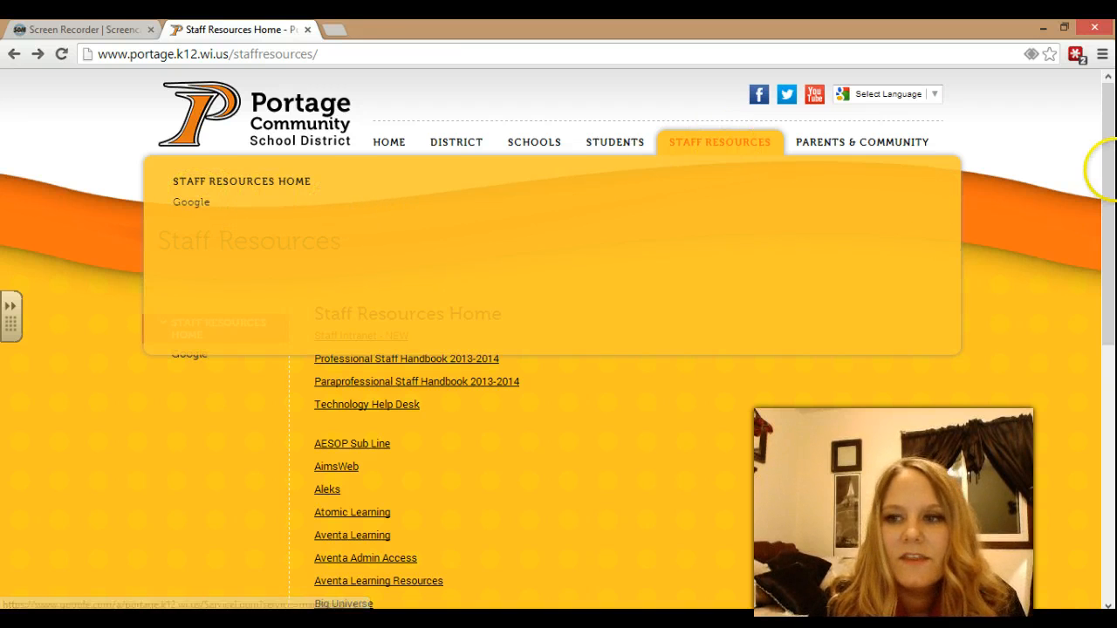
{"action": "left_click_drag", "start_coordinate": [1109, 176], "coordinate": [1105, 317]}
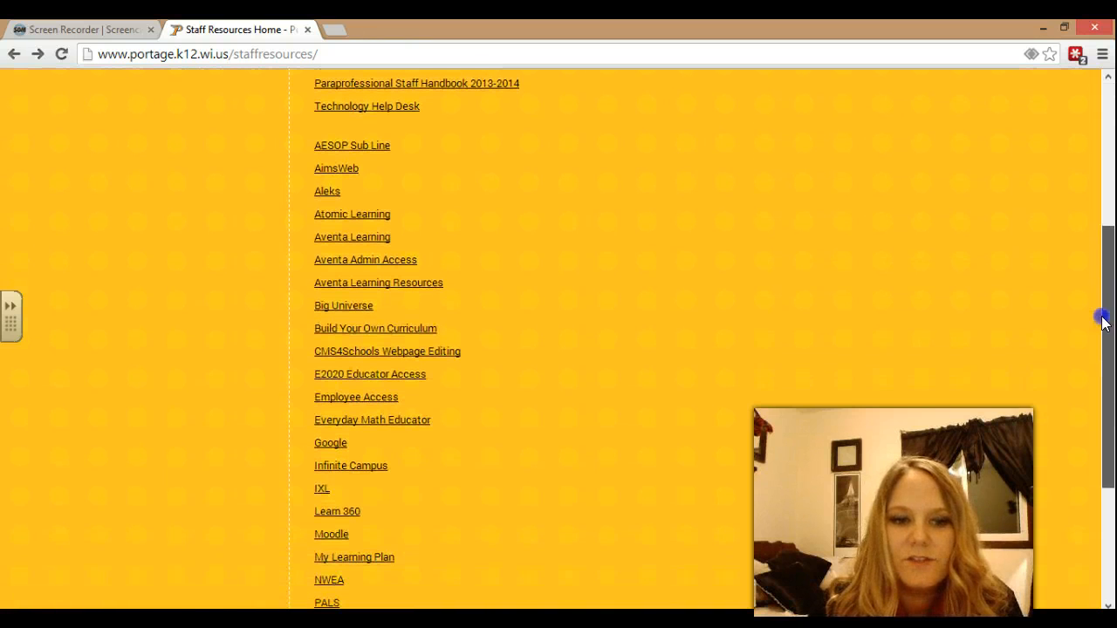
{"action": "left_click", "coordinate": [332, 445]}
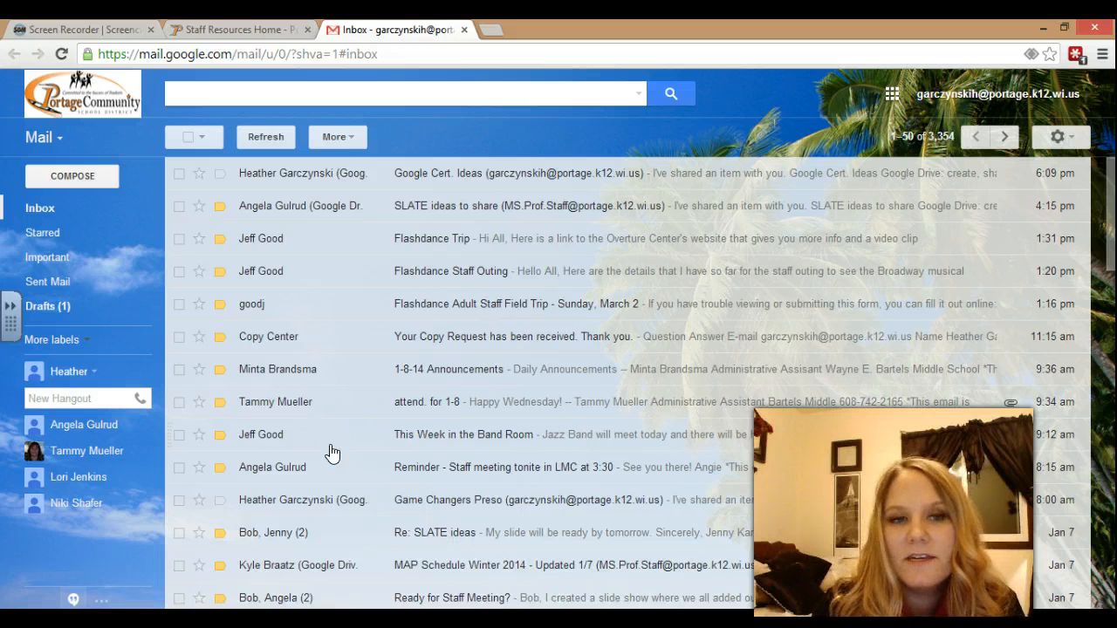
Open Google Drive from the Gmail apps grid.
{"action": "left_click", "coordinate": [892, 93]}
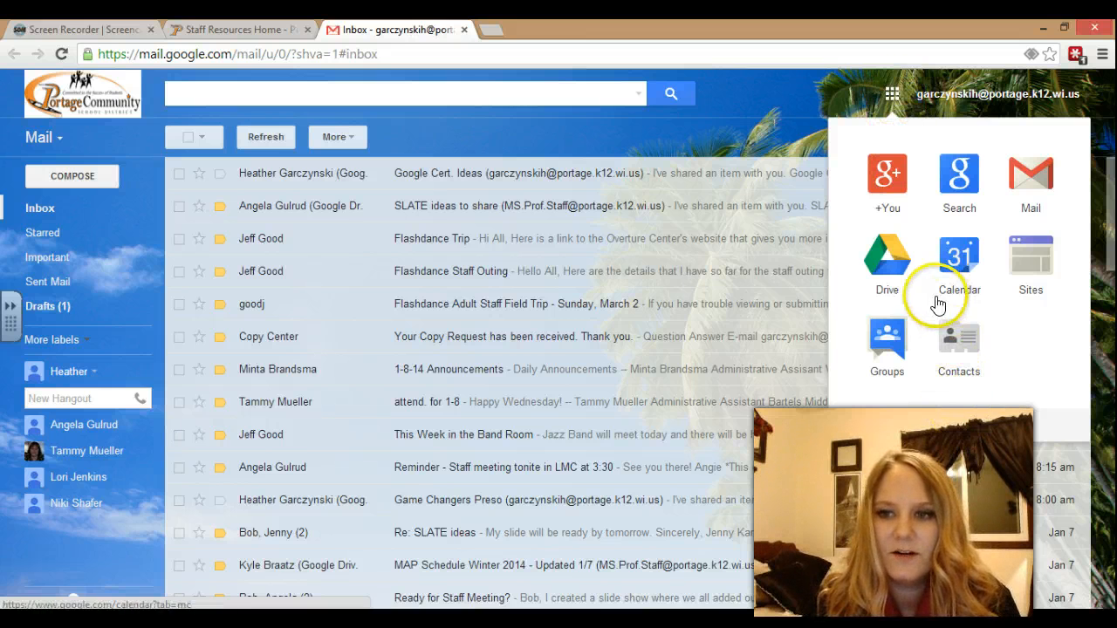
{"action": "left_click", "coordinate": [896, 278]}
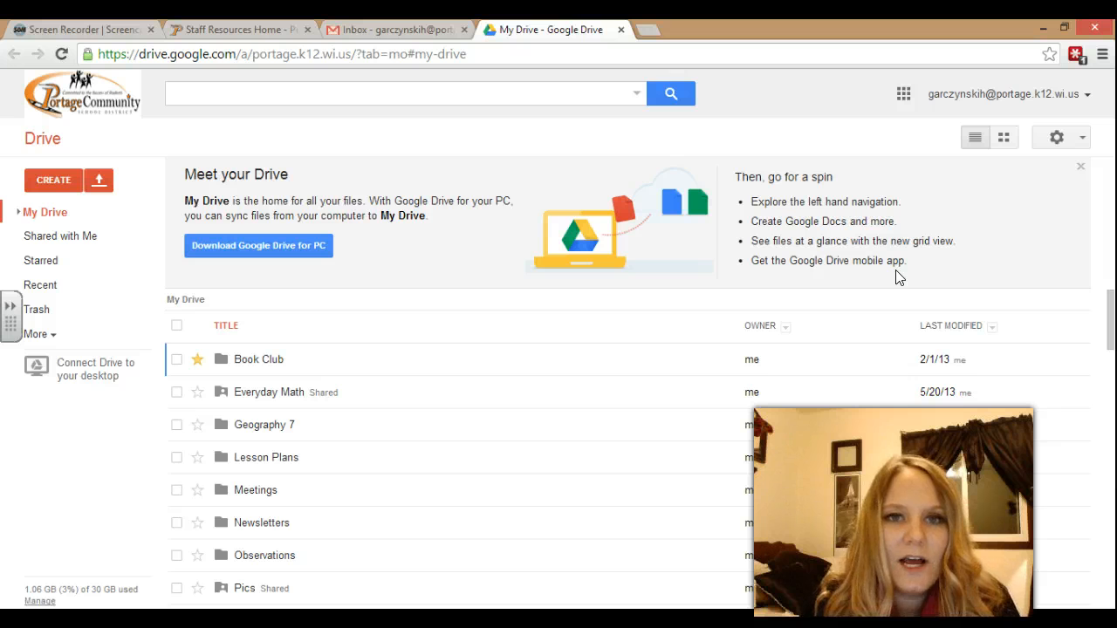
Create a new blank Document from Drive's CREATE menu.
{"action": "left_click", "coordinate": [51, 183]}
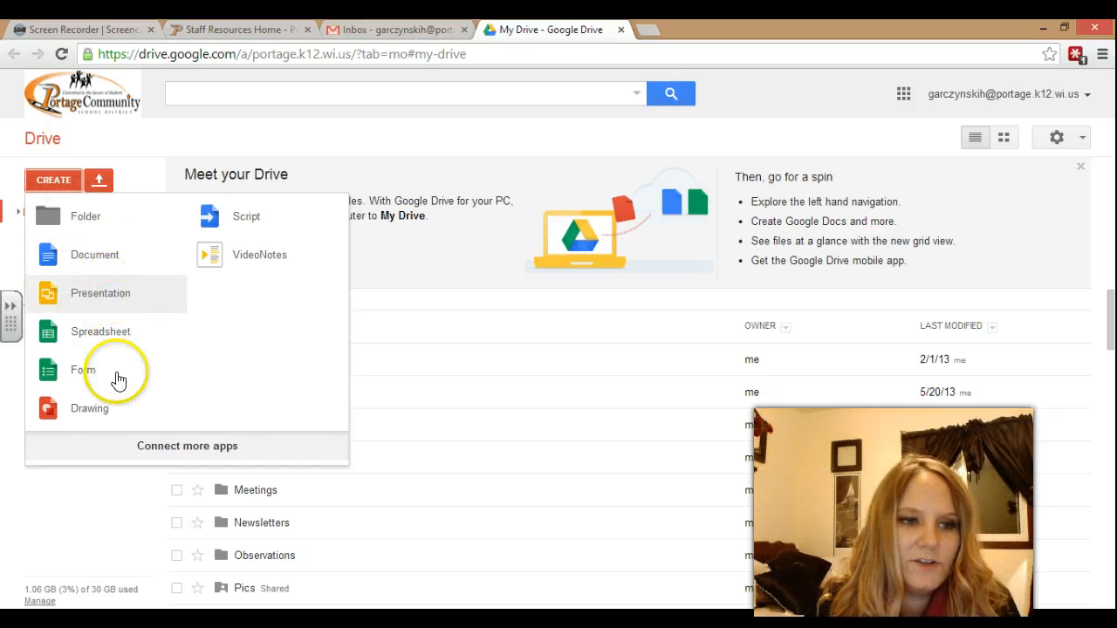
{"action": "left_click", "coordinate": [118, 262]}
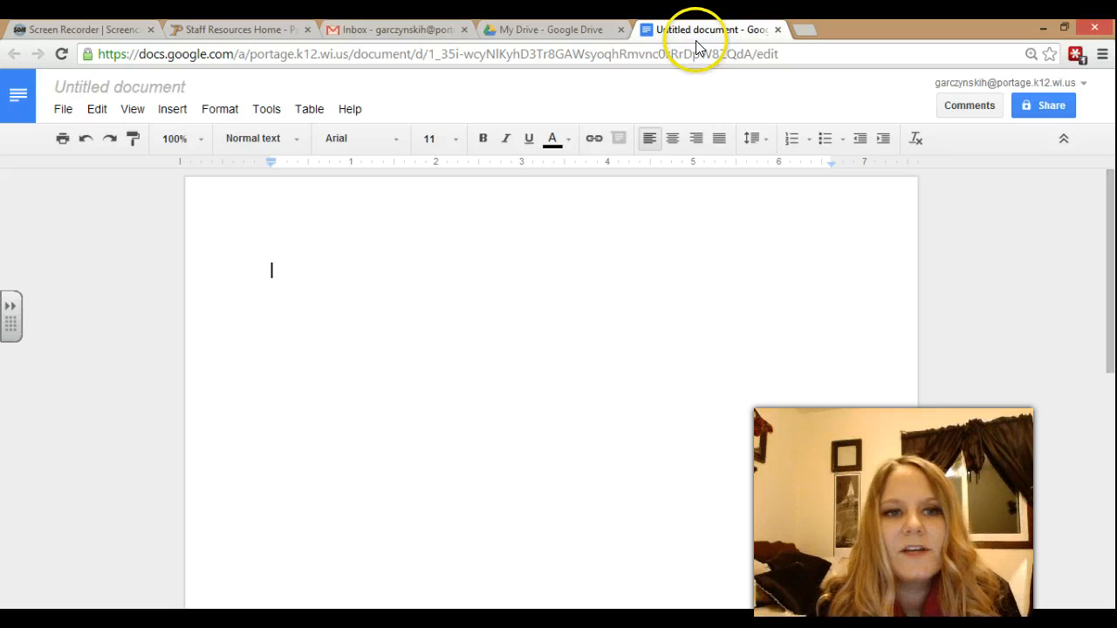
Rename the untitled document to 'Tutorial 1' and confirm it is saved in Drive.
{"action": "left_click", "coordinate": [129, 95]}
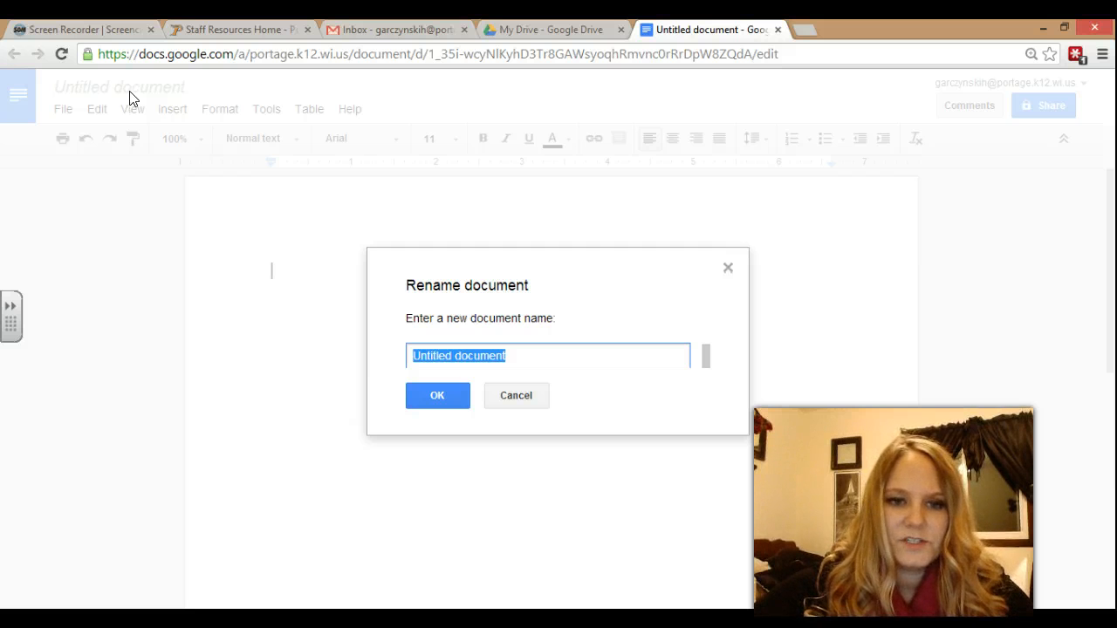
{"action": "type", "text": "Tutorial 1"}
{"action": "left_click", "coordinate": [437, 397]}
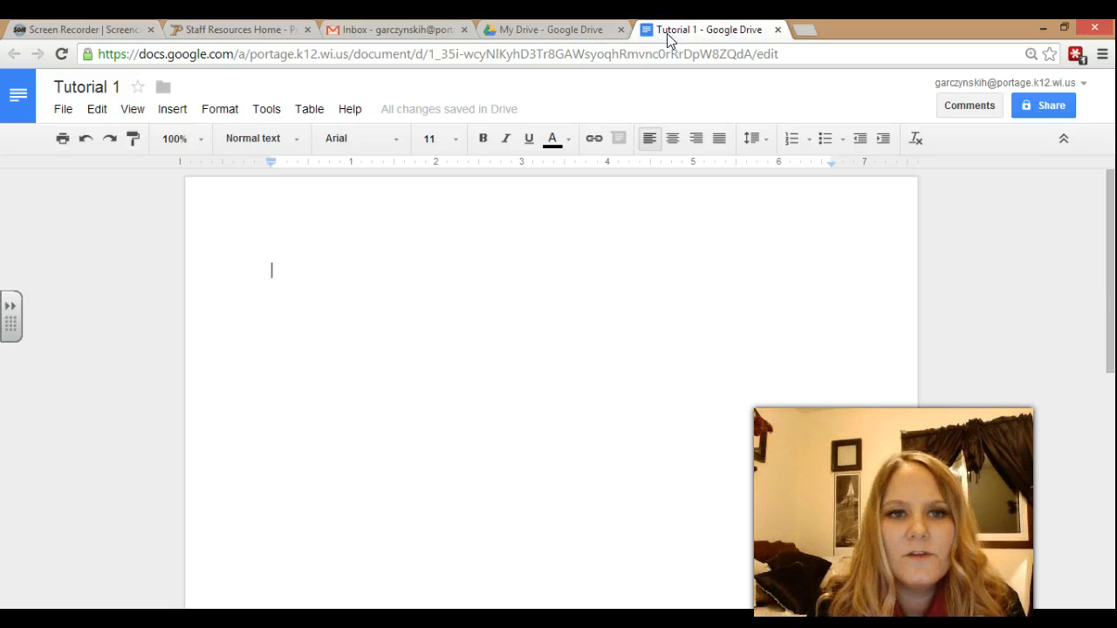
{"action": "left_click", "coordinate": [429, 121]}
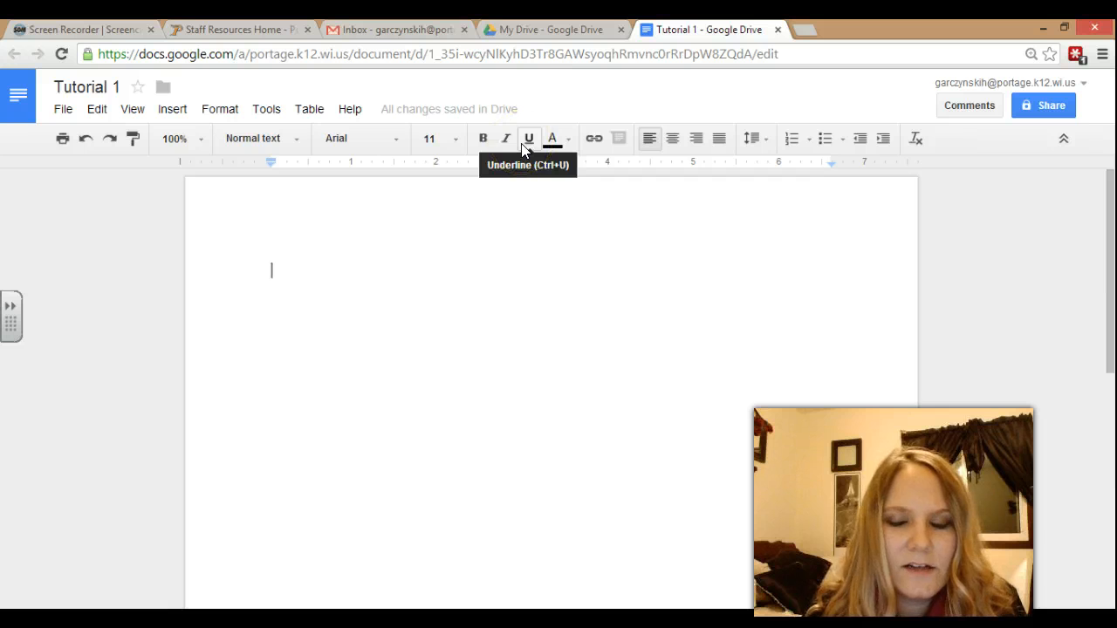
Paste the prepared emergency-procedures paragraph into the blank Tutorial 1 page.
{"action": "left_click", "coordinate": [460, 224]}
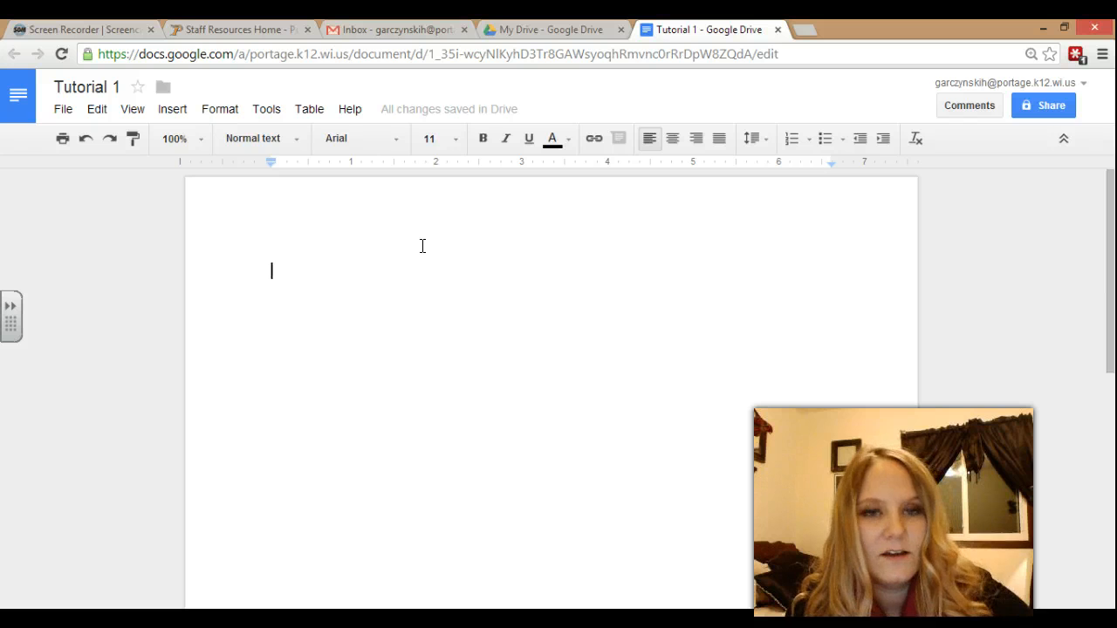
{"action": "key", "text": "ctrl+v"}
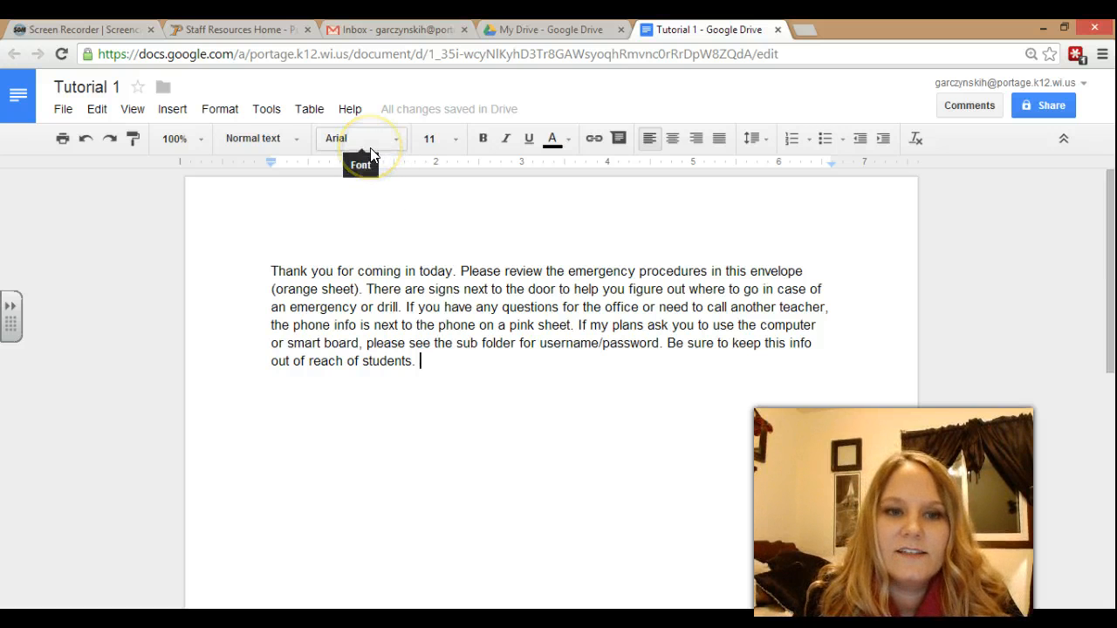
Select the emergency-procedures paragraph and change its font from Arial to Calibri.
{"action": "left_click_drag", "start_coordinate": [437, 362], "coordinate": [269, 279]}
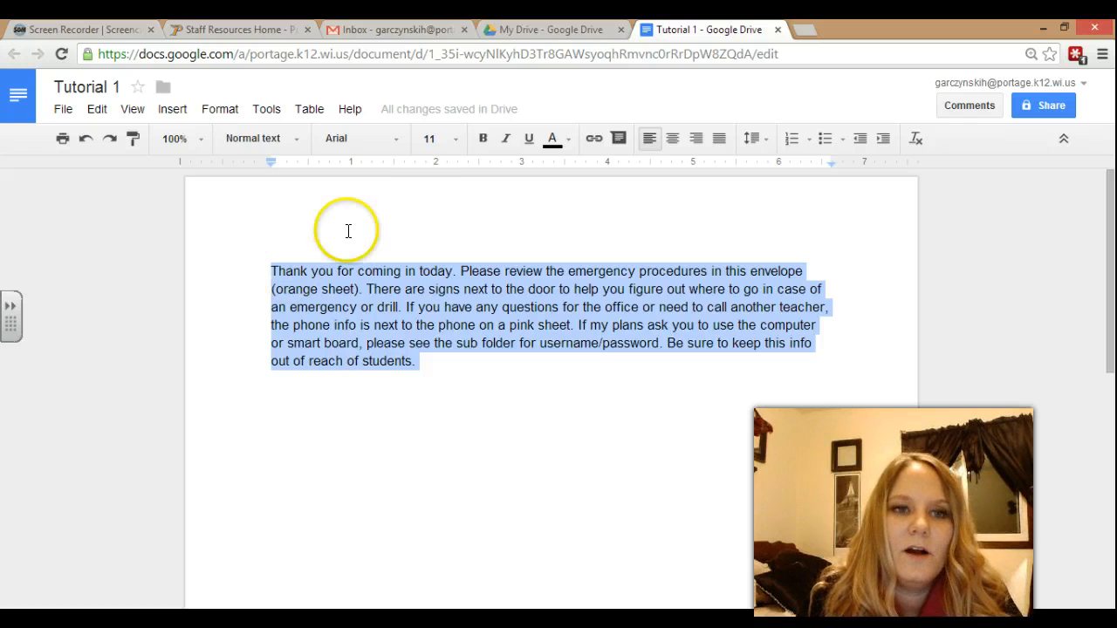
{"action": "left_click", "coordinate": [398, 140]}
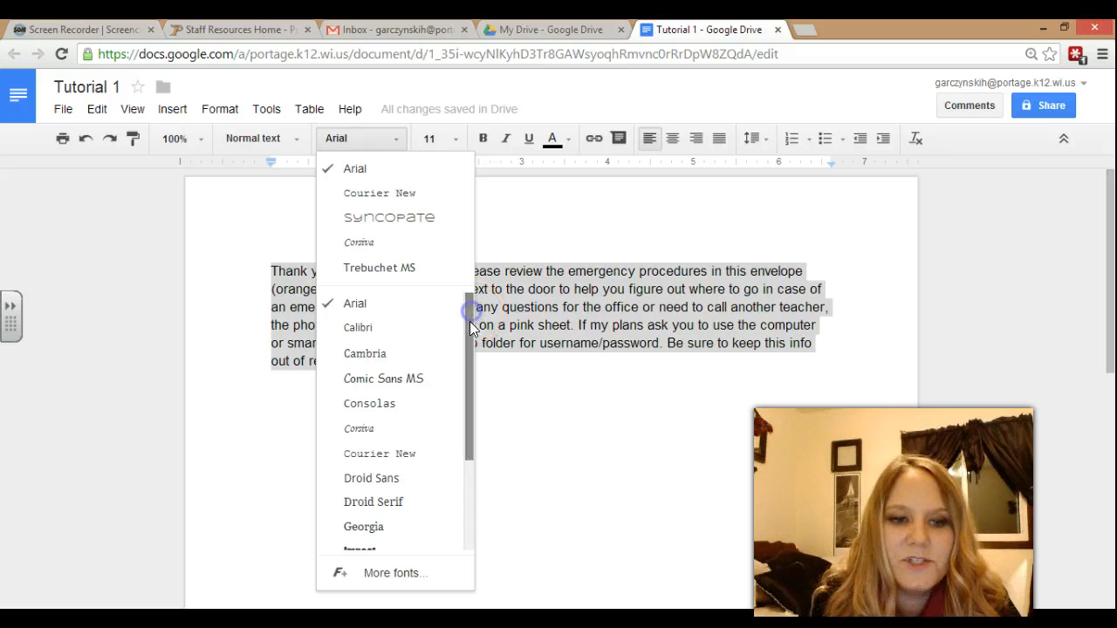
{"action": "left_click_drag", "start_coordinate": [467, 392], "coordinate": [474, 501]}
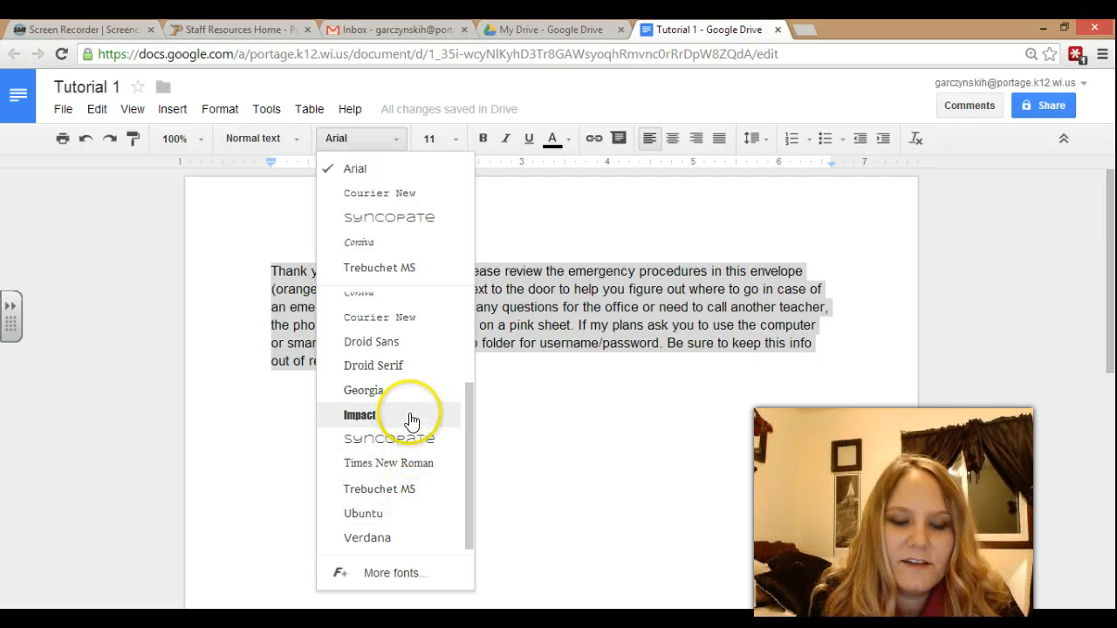
{"action": "scroll", "coordinate": [392, 300], "scroll_direction": "up", "scroll_amount": 1}
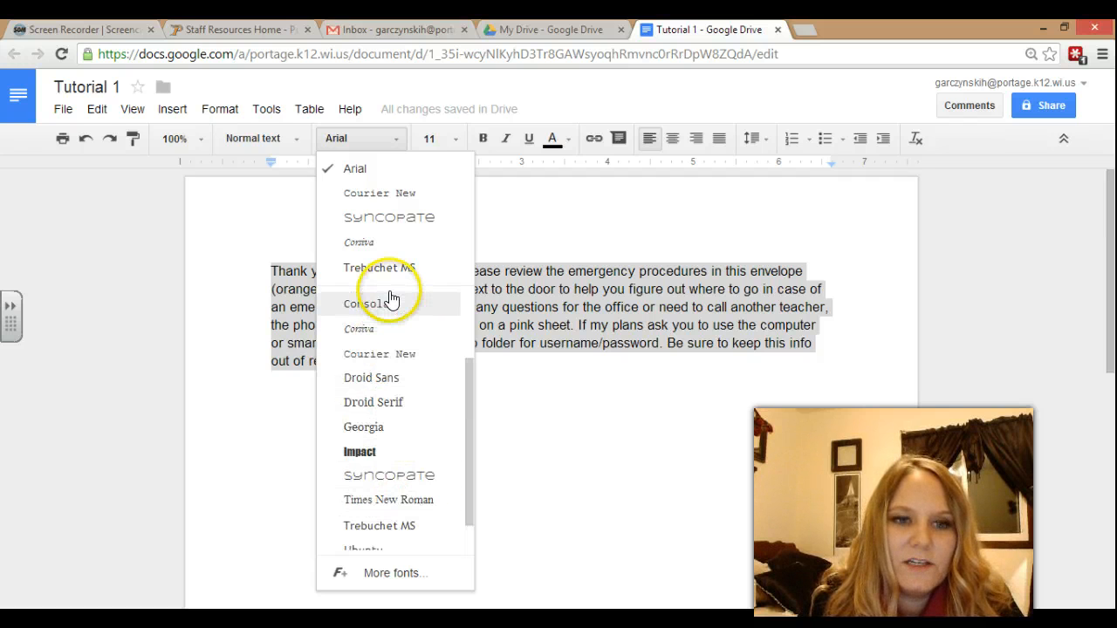
{"action": "scroll", "coordinate": [474, 341], "scroll_direction": "up", "scroll_amount": 3}
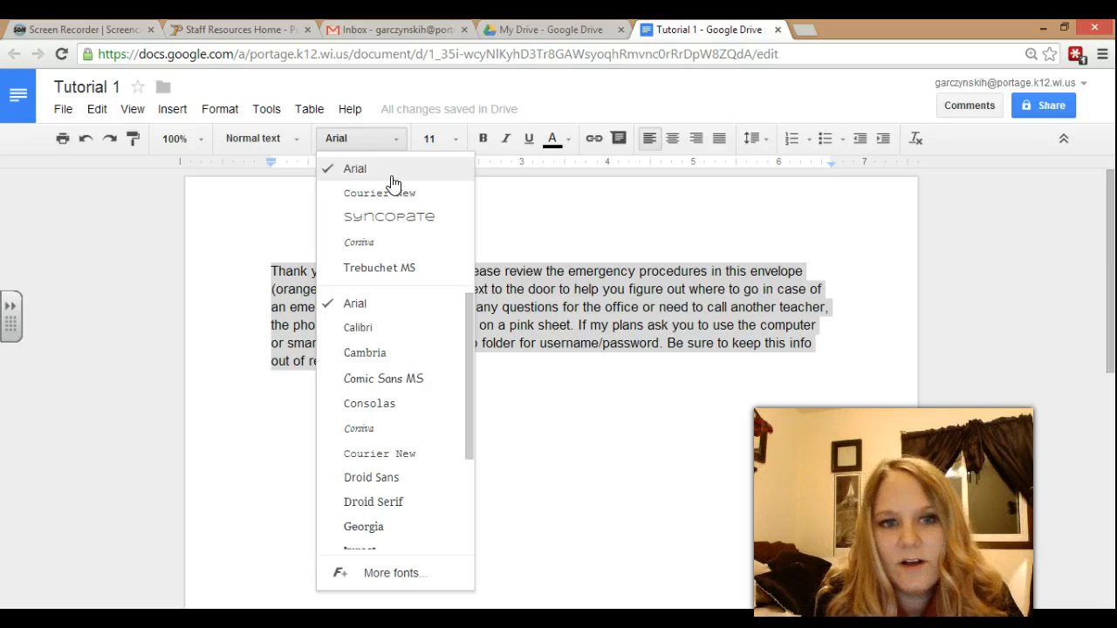
{"action": "left_click", "coordinate": [395, 326]}
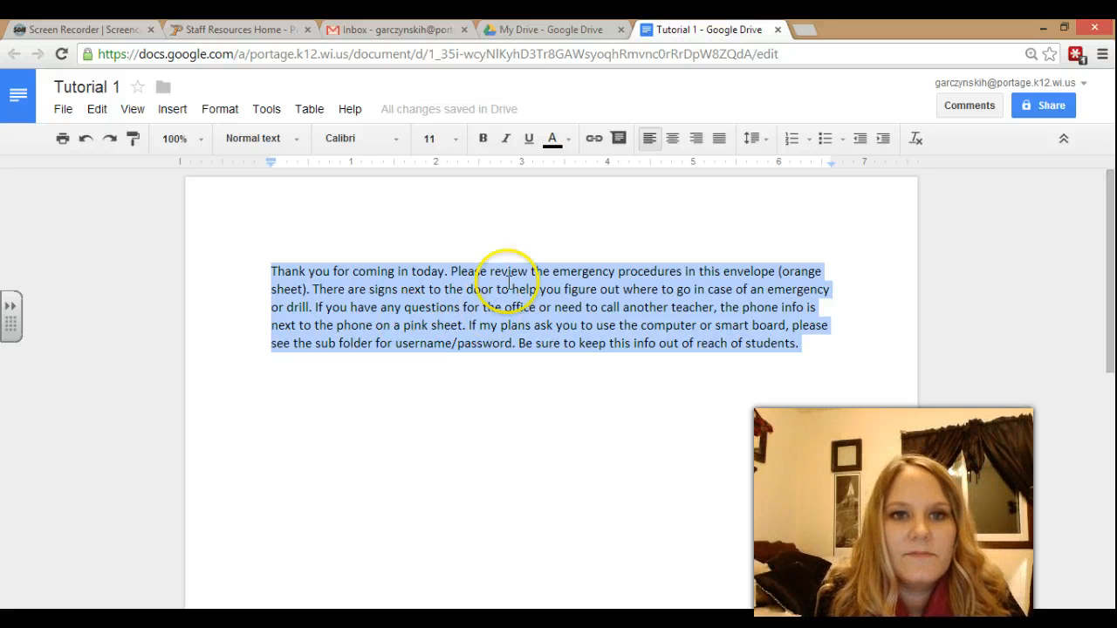
Choose 12 pt from the font size list, then reselect the whole paragraph.
{"action": "left_click", "coordinate": [456, 140]}
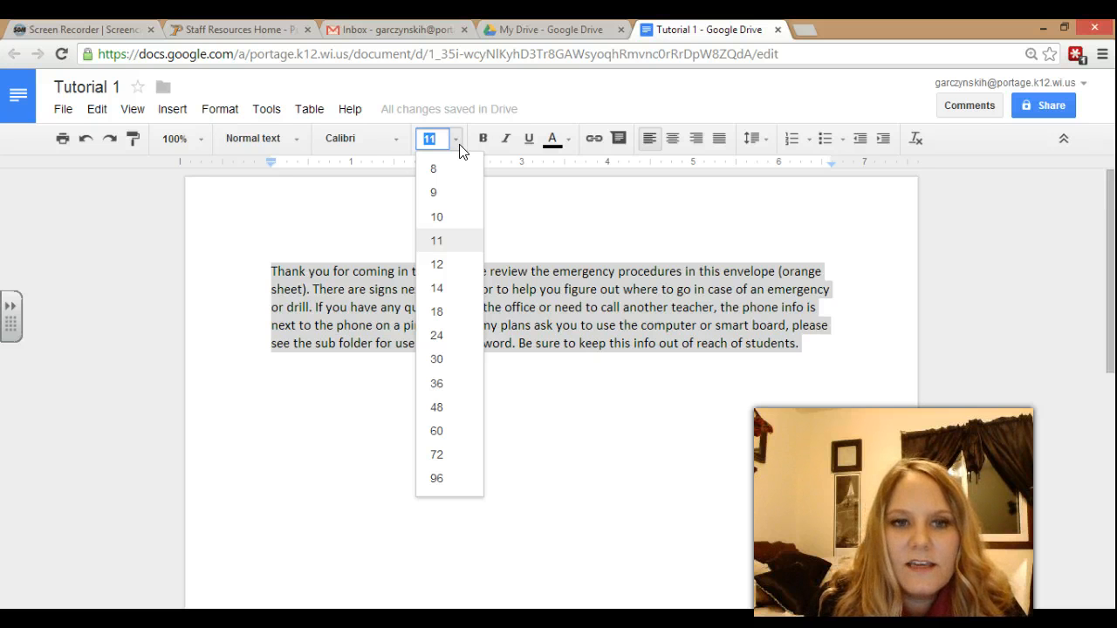
{"action": "left_click", "coordinate": [440, 262]}
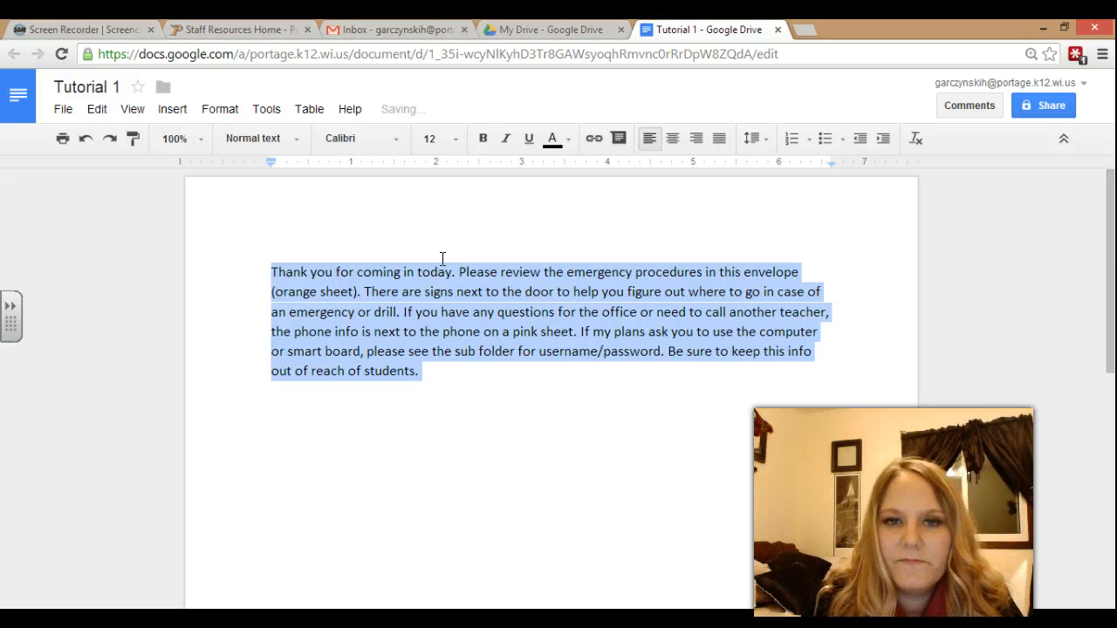
{"action": "left_click", "coordinate": [467, 374]}
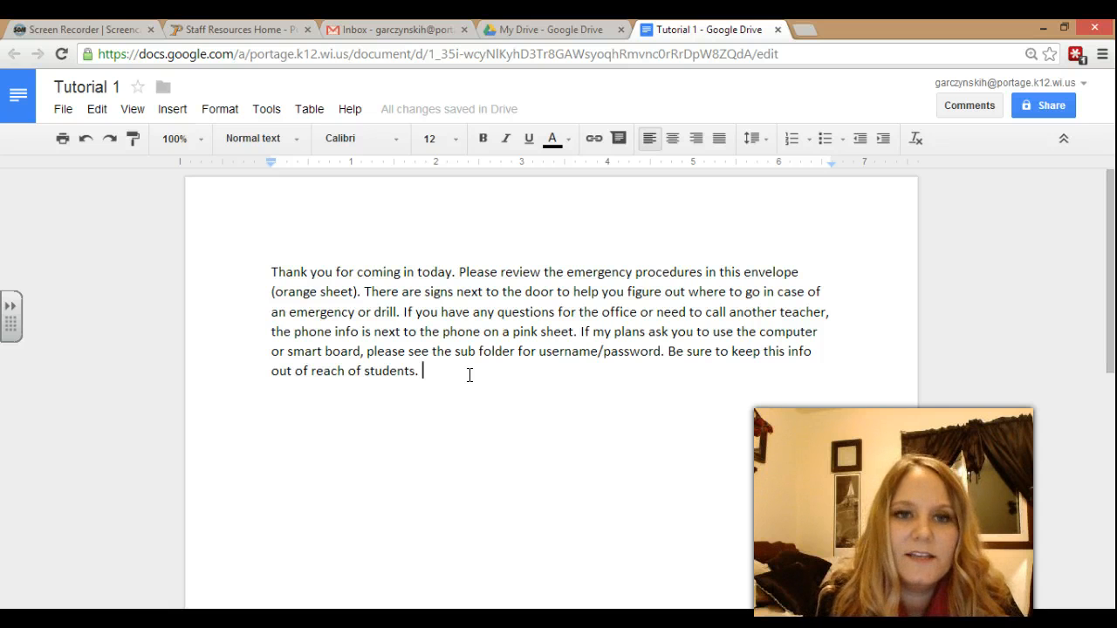
{"action": "left_click", "coordinate": [432, 140]}
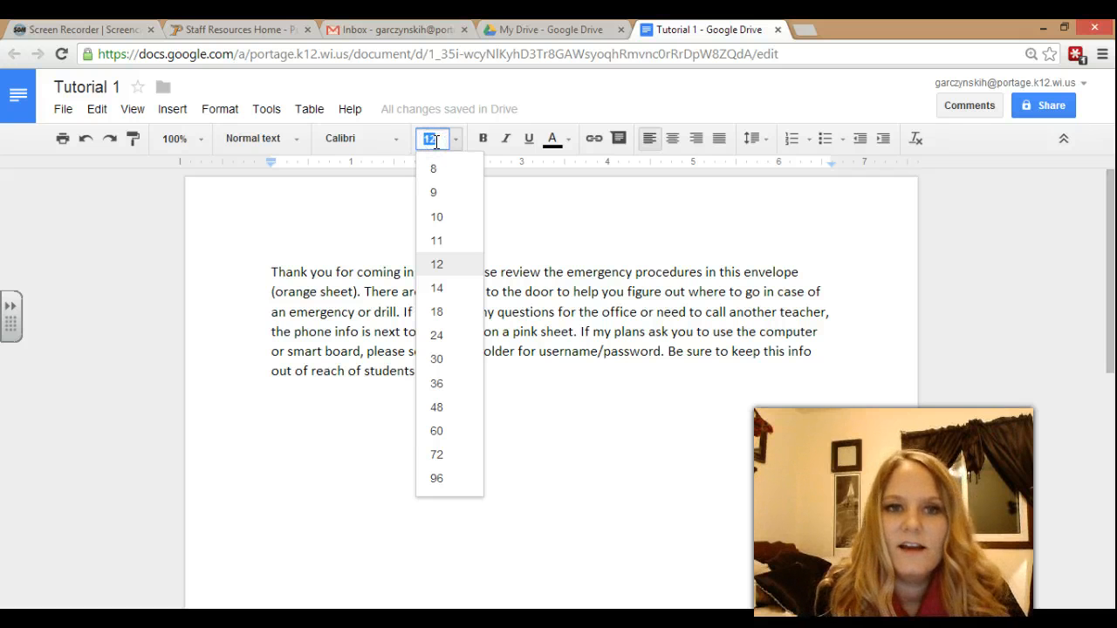
{"action": "type", "text": "102"}
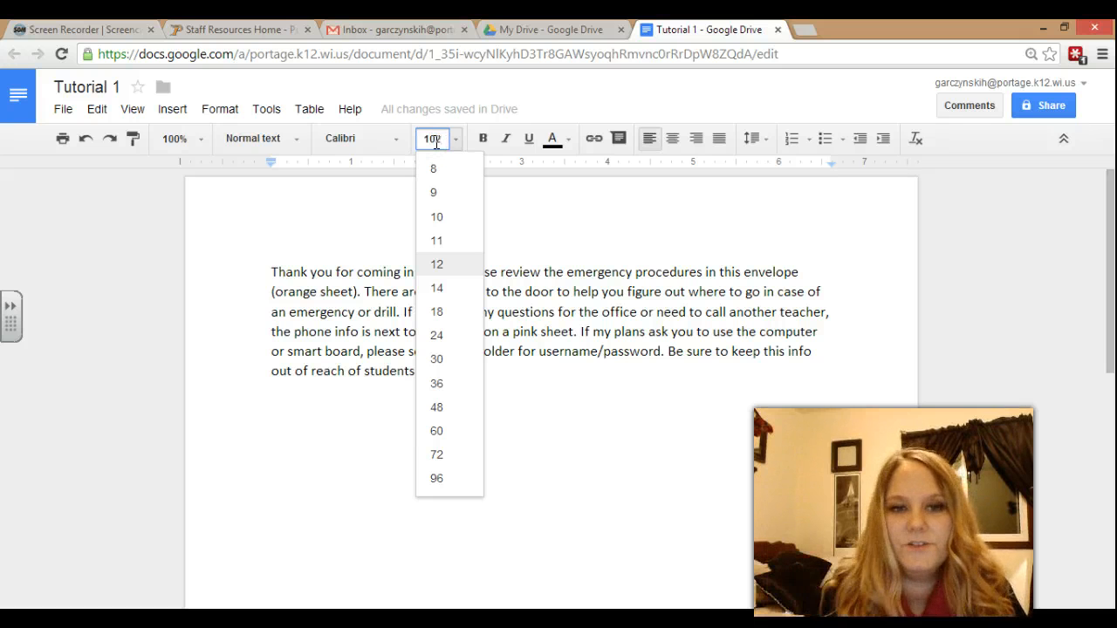
{"action": "left_click", "coordinate": [394, 331]}
{"action": "left_click_drag", "start_coordinate": [439, 375], "coordinate": [264, 269]}
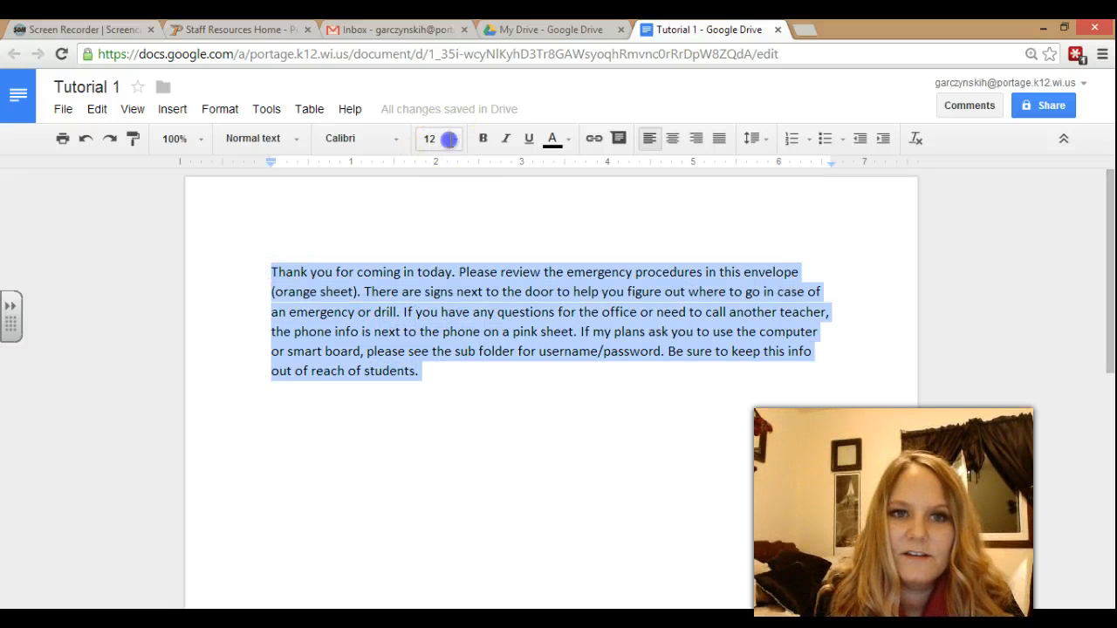
Try font sizes 102 and 5 on the paragraph before settling on 12.
{"action": "left_click", "coordinate": [441, 140]}
{"action": "type", "text": "102"}
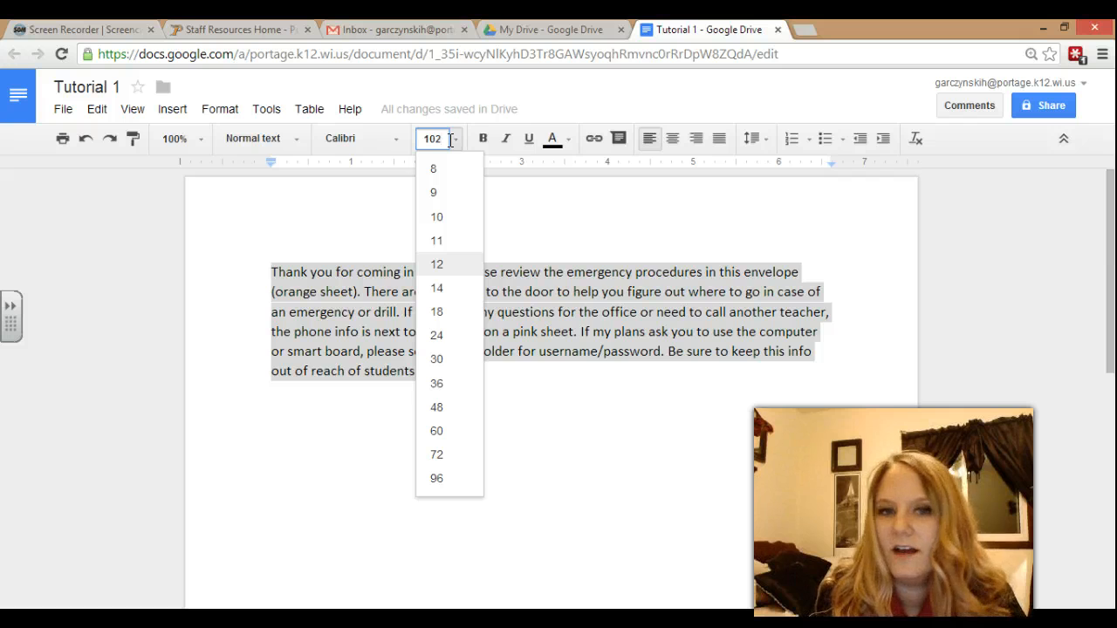
{"action": "key", "text": "Return"}
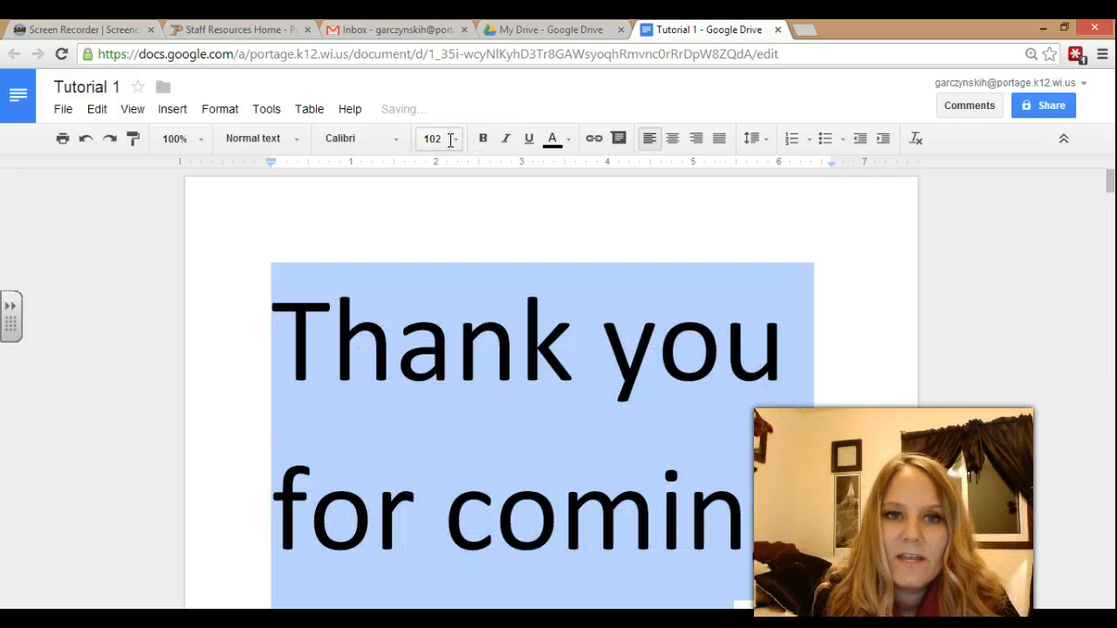
{"action": "left_click", "coordinate": [449, 141]}
{"action": "type", "text": "5"}
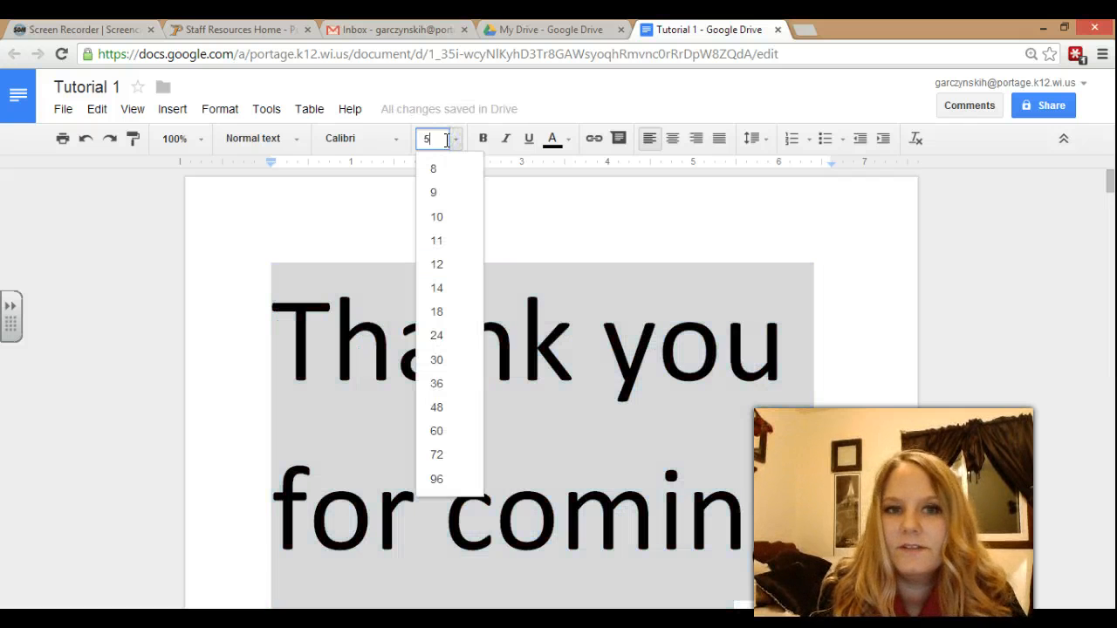
{"action": "key", "text": "Return"}
{"action": "left_click", "coordinate": [447, 140]}
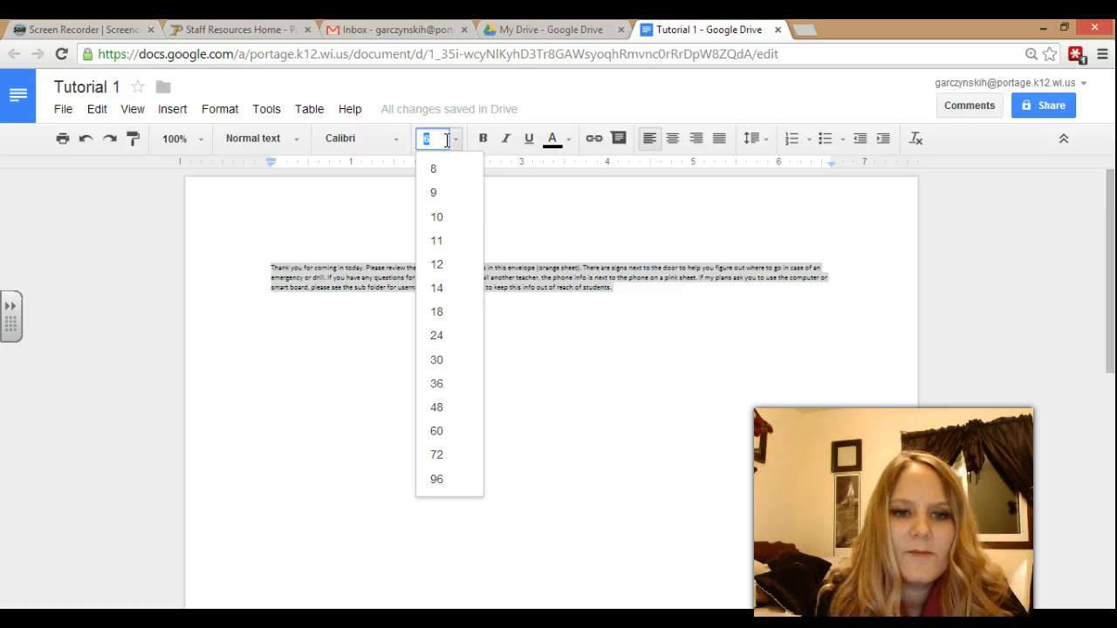
{"action": "type", "text": "12"}
{"action": "key", "text": "Return"}
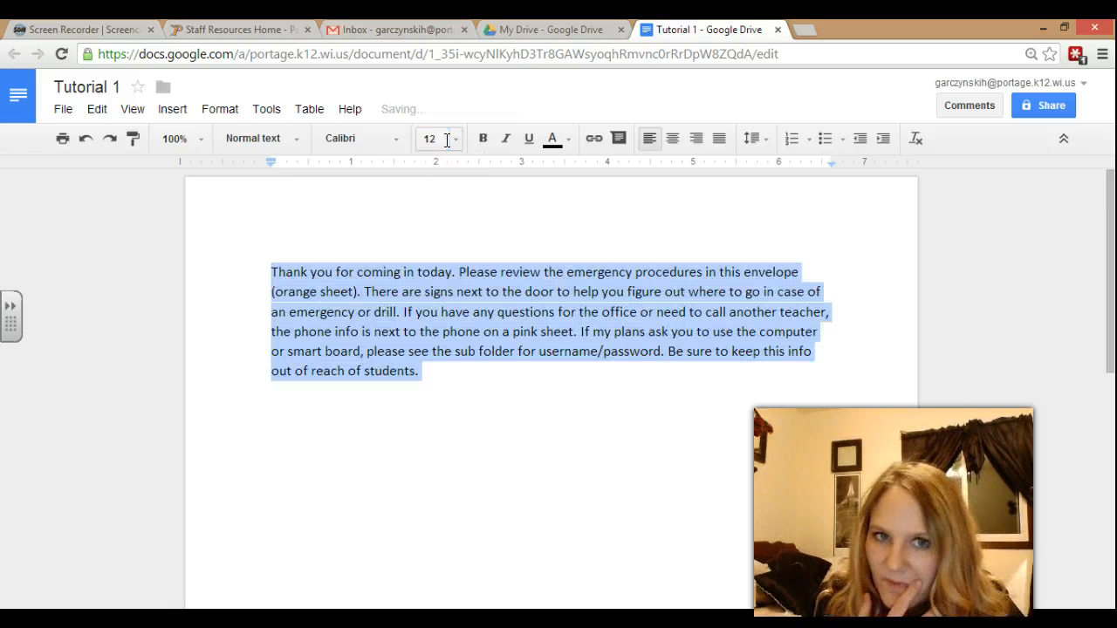
Confirm the font size list keeps 12, then deselect the paragraph.
{"action": "left_click", "coordinate": [447, 140]}
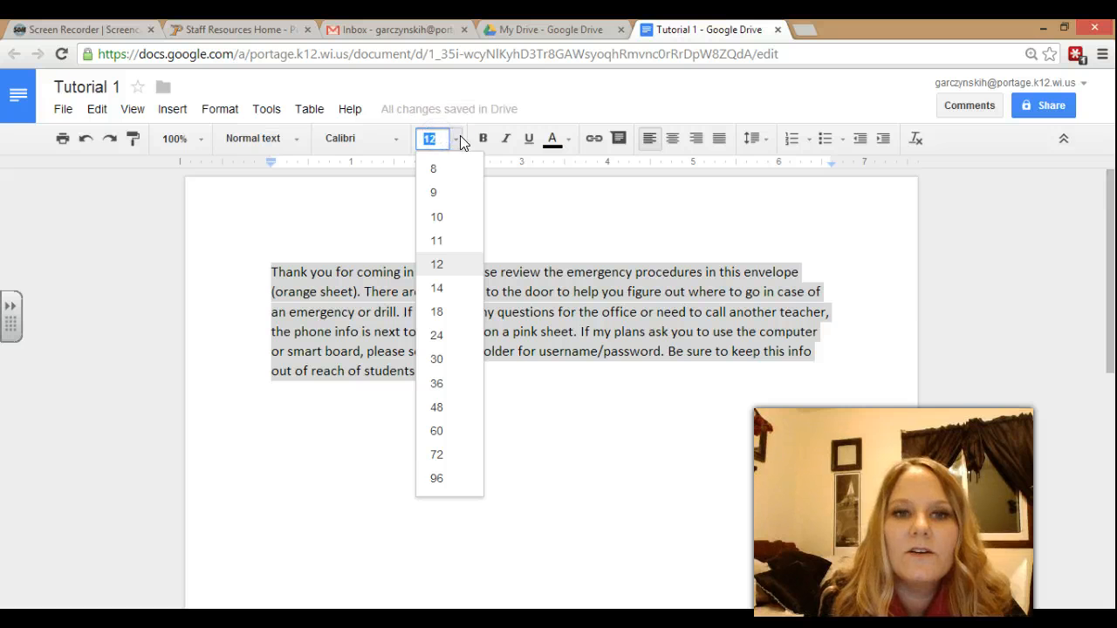
{"action": "left_click", "coordinate": [460, 137]}
{"action": "left_click", "coordinate": [460, 137]}
{"action": "left_click", "coordinate": [460, 137]}
{"action": "left_click", "coordinate": [460, 137]}
{"action": "left_click", "coordinate": [461, 138]}
{"action": "left_click", "coordinate": [461, 138]}
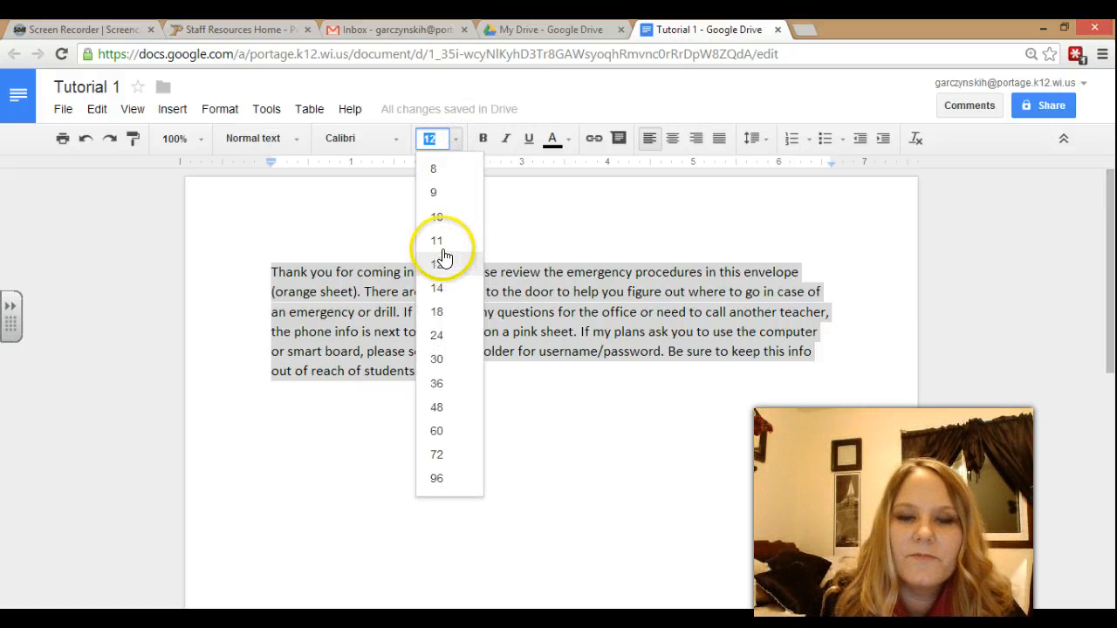
{"action": "left_click", "coordinate": [457, 139]}
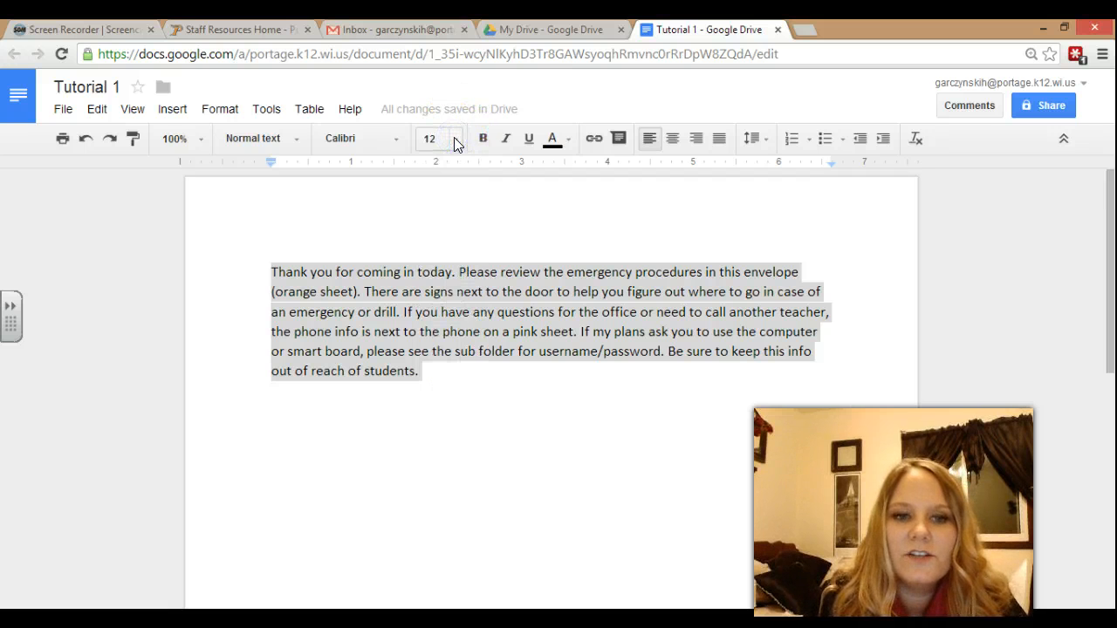
{"action": "left_click", "coordinate": [437, 369]}
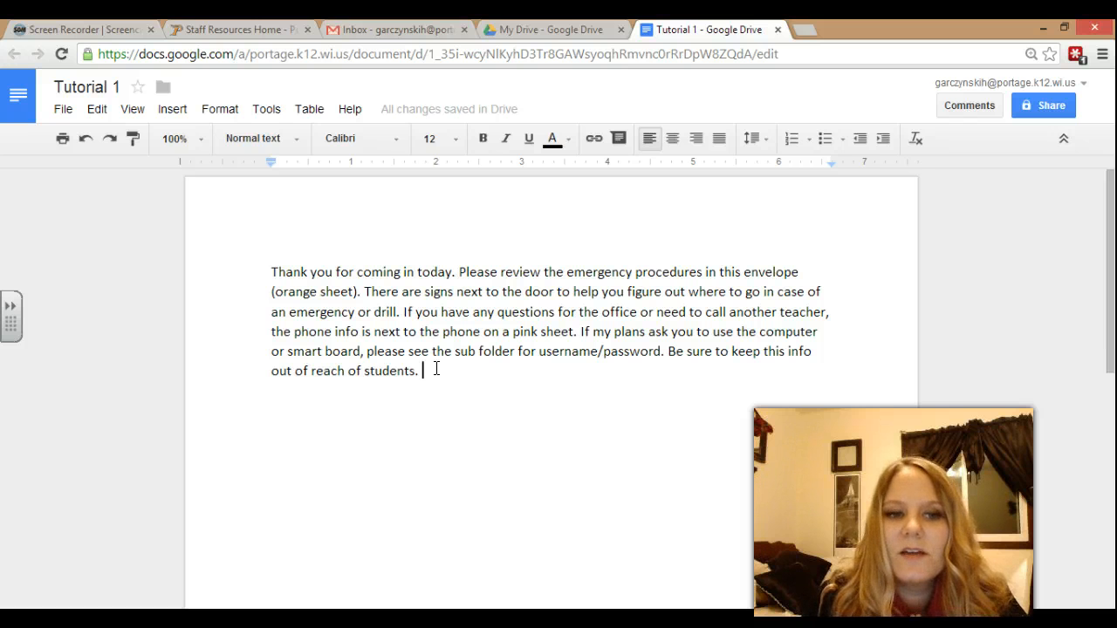
Bold 'Thank you for coming in today.' and move the text from 'Please' onto a new line.
{"action": "left_click_drag", "start_coordinate": [456, 273], "coordinate": [370, 268]}
{"action": "left_click_drag", "start_coordinate": [307, 259], "coordinate": [260, 273]}
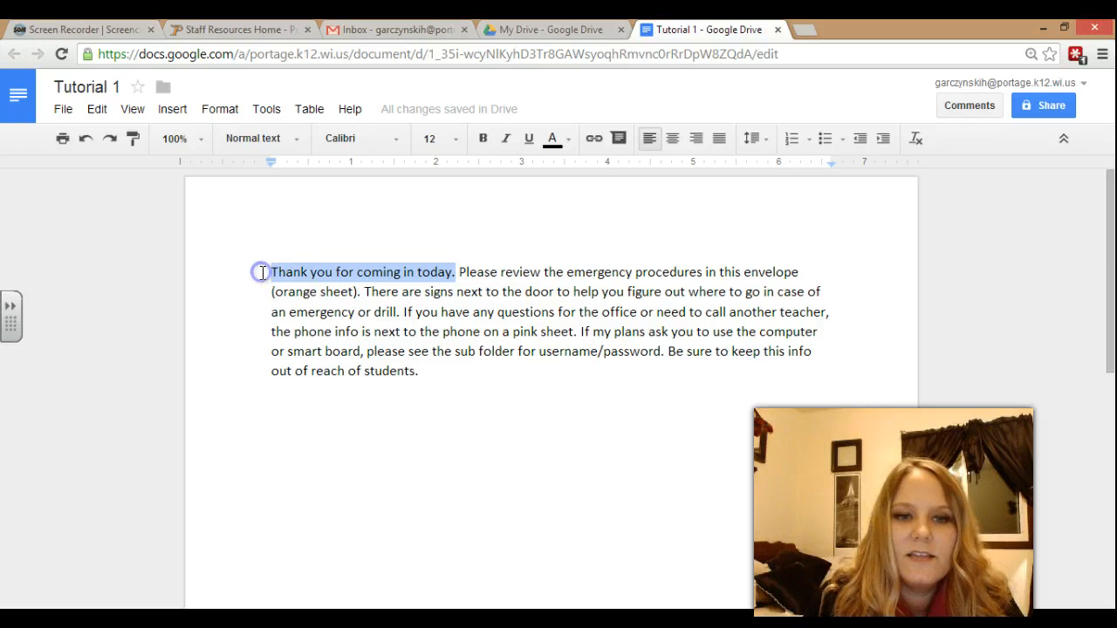
{"action": "left_click", "coordinate": [482, 139]}
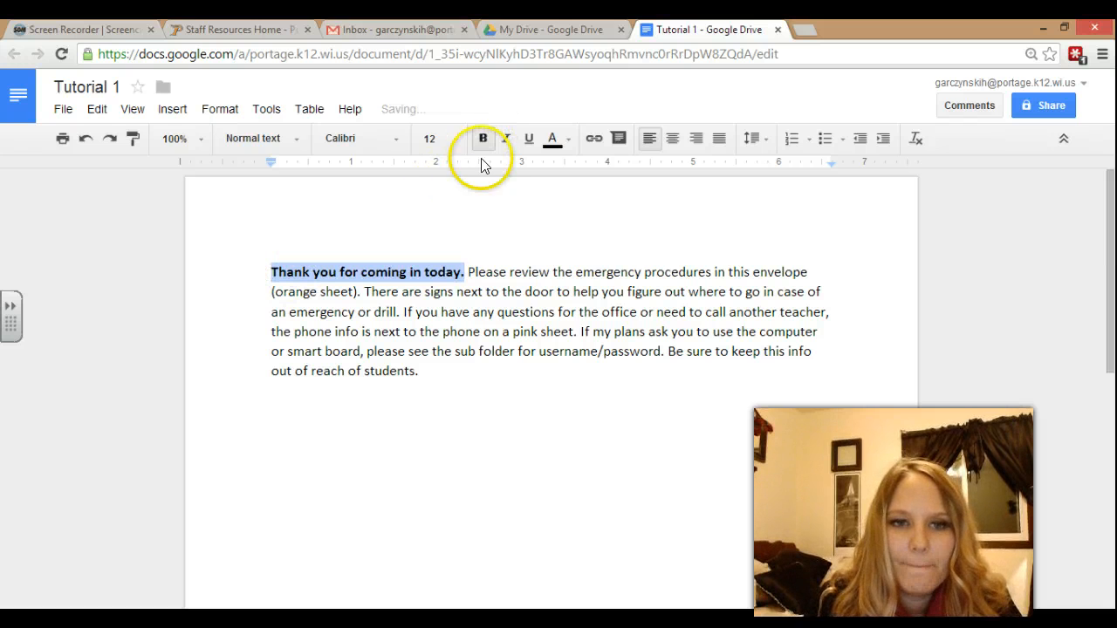
{"action": "left_click", "coordinate": [470, 273]}
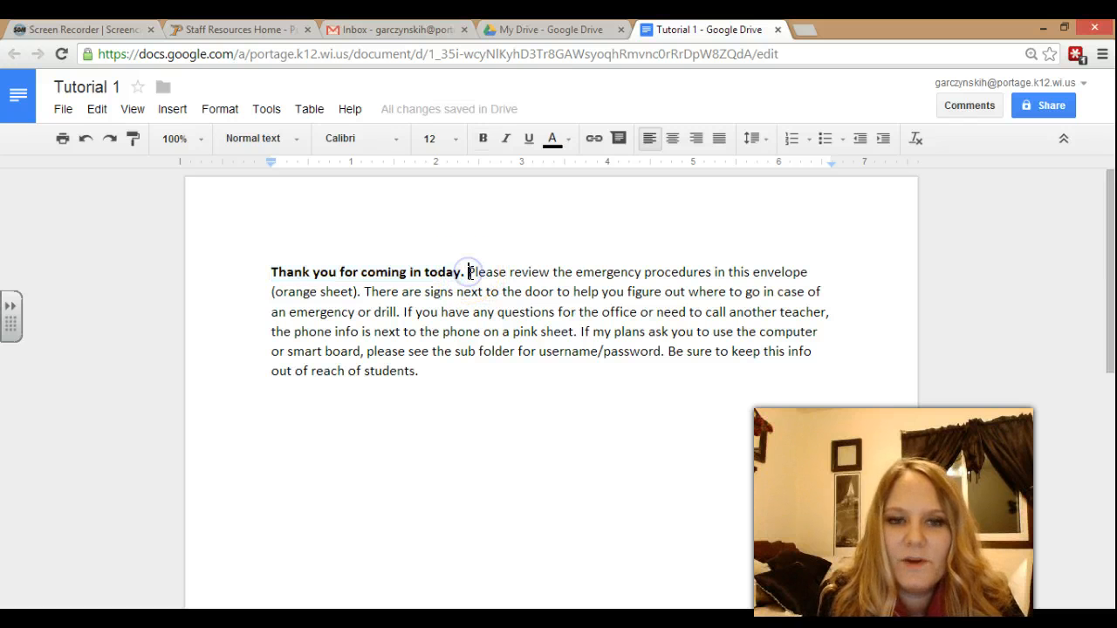
{"action": "key", "text": "Return"}
{"action": "left_click_drag", "start_coordinate": [469, 272], "coordinate": [261, 271]}
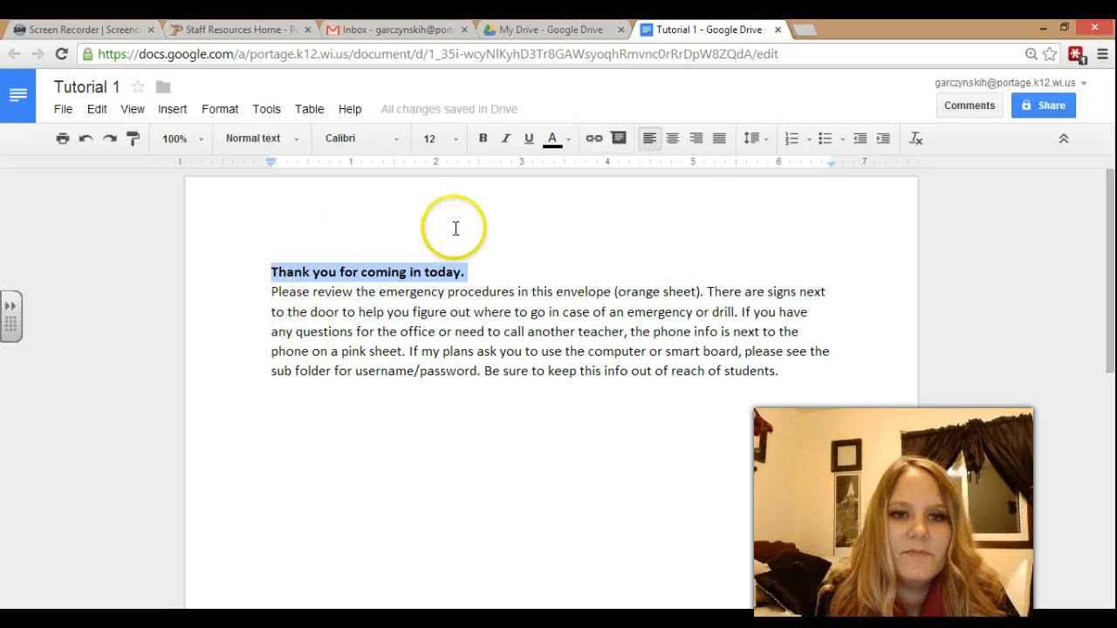
Center, then right-align the bold heading line, and select the body paragraph.
{"action": "left_click", "coordinate": [481, 271]}
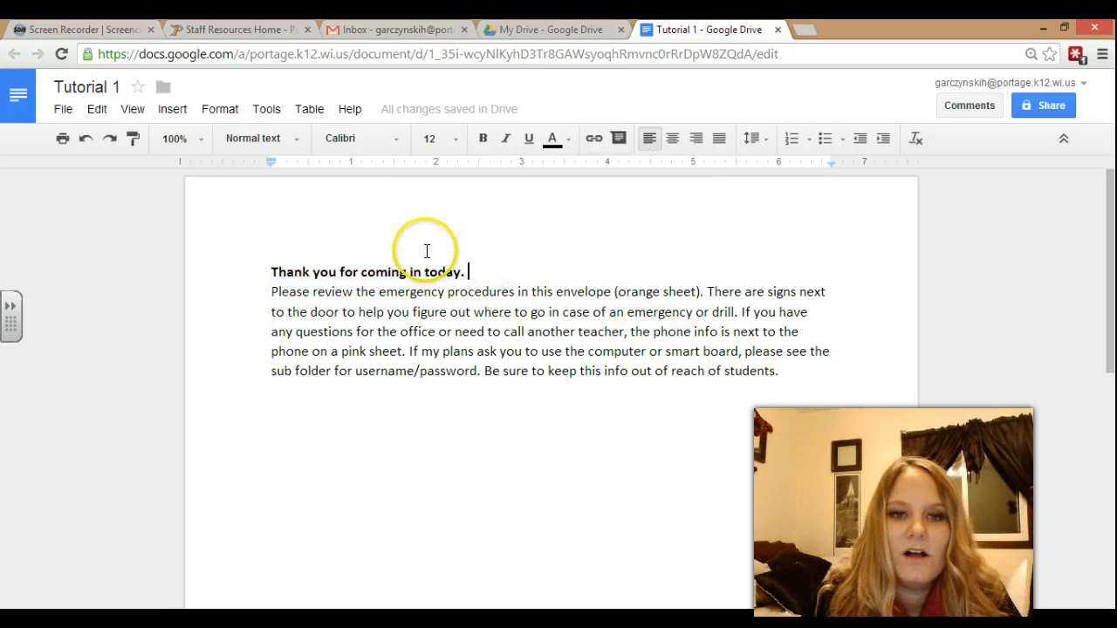
{"action": "left_click_drag", "start_coordinate": [458, 269], "coordinate": [271, 273]}
{"action": "left_click", "coordinate": [671, 139]}
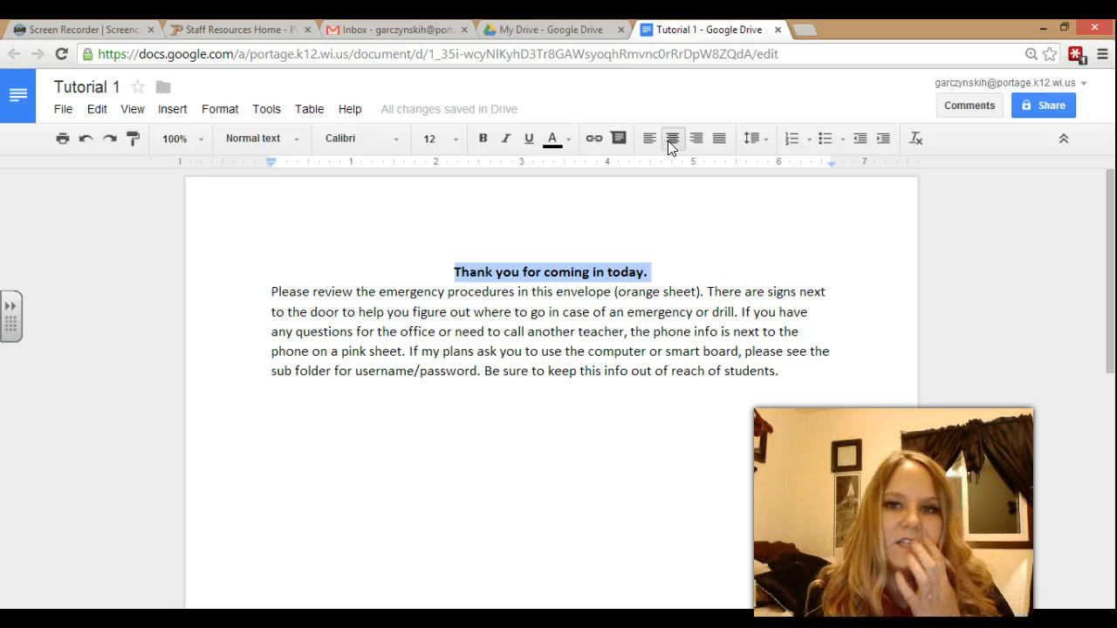
{"action": "left_click", "coordinate": [696, 140]}
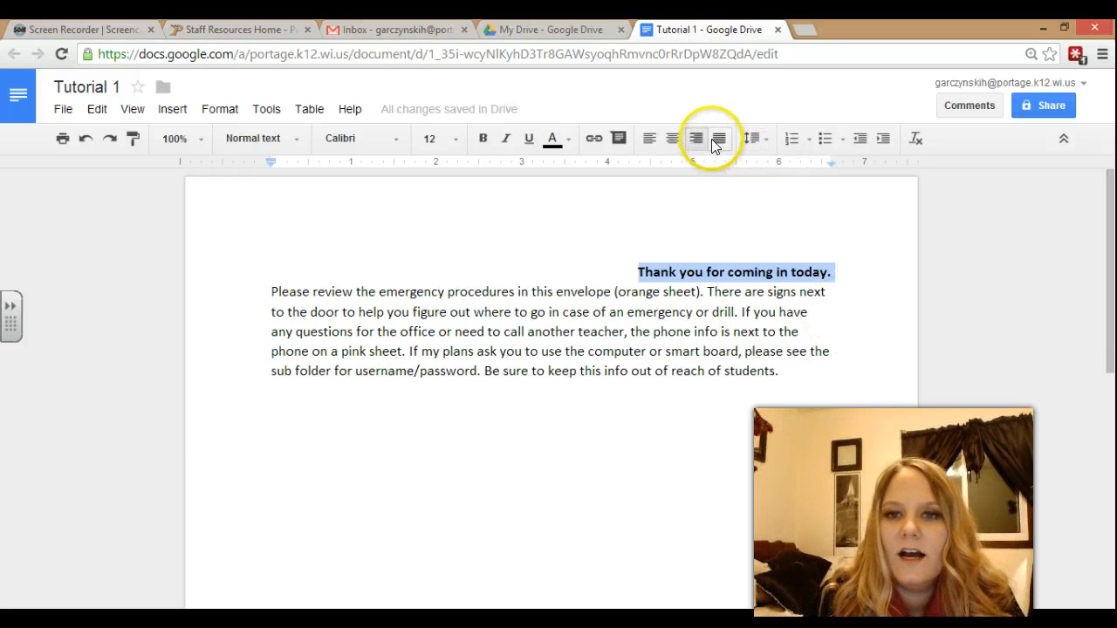
{"action": "left_click", "coordinate": [791, 372]}
{"action": "left_click_drag", "start_coordinate": [791, 371], "coordinate": [266, 292]}
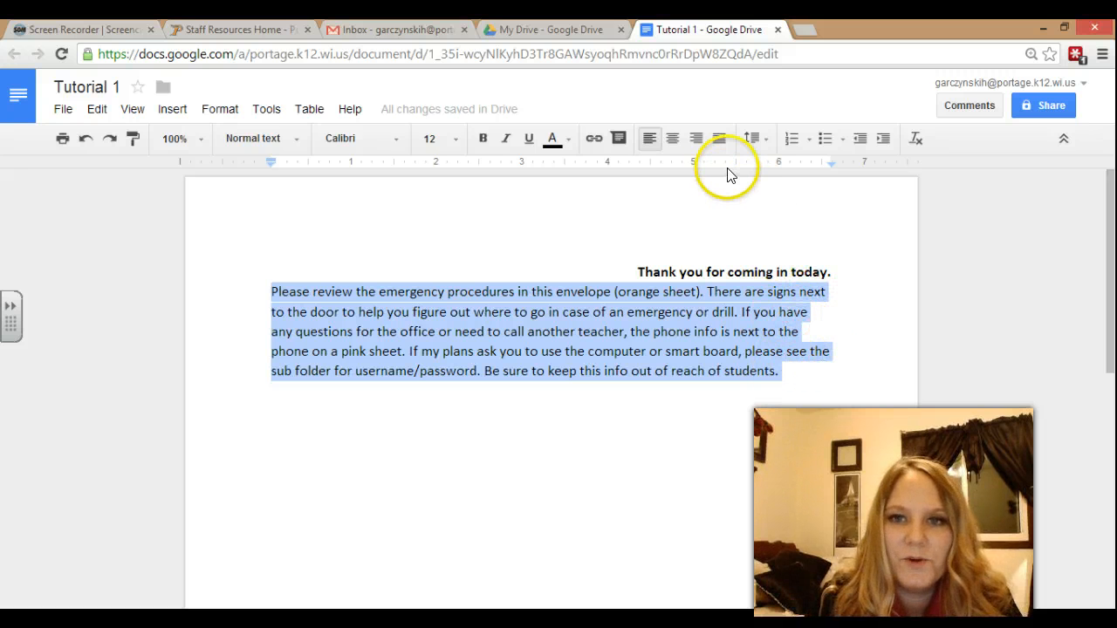
Justify then left-align the body paragraph, and center the bold heading line.
{"action": "left_click", "coordinate": [721, 138]}
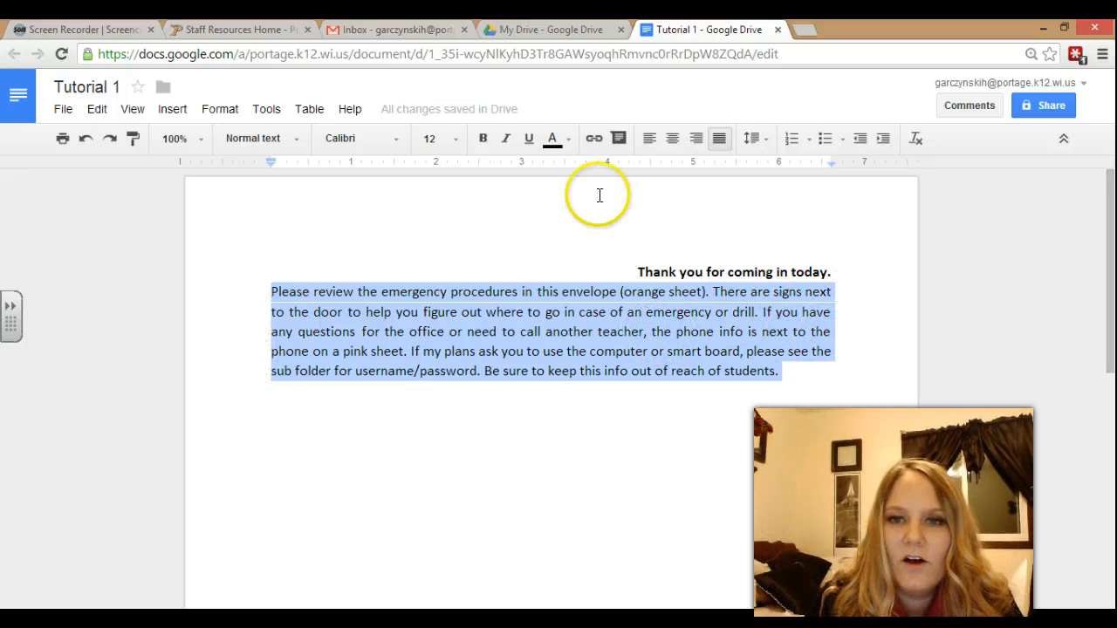
{"action": "left_click", "coordinate": [656, 143]}
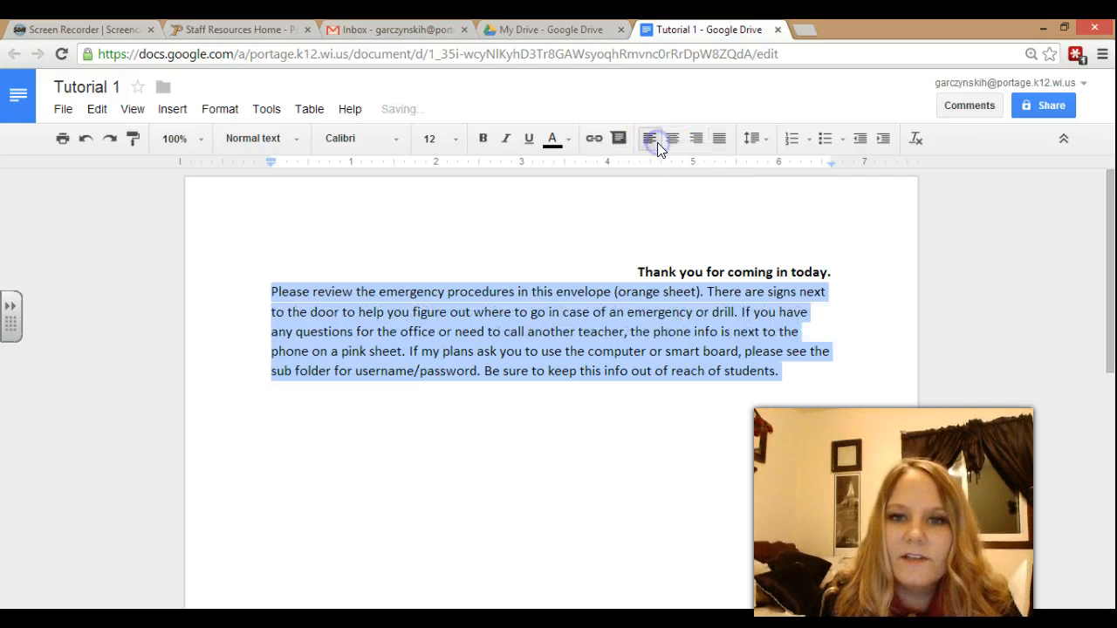
{"action": "left_click_drag", "start_coordinate": [831, 271], "coordinate": [629, 254]}
{"action": "left_click", "coordinate": [680, 141]}
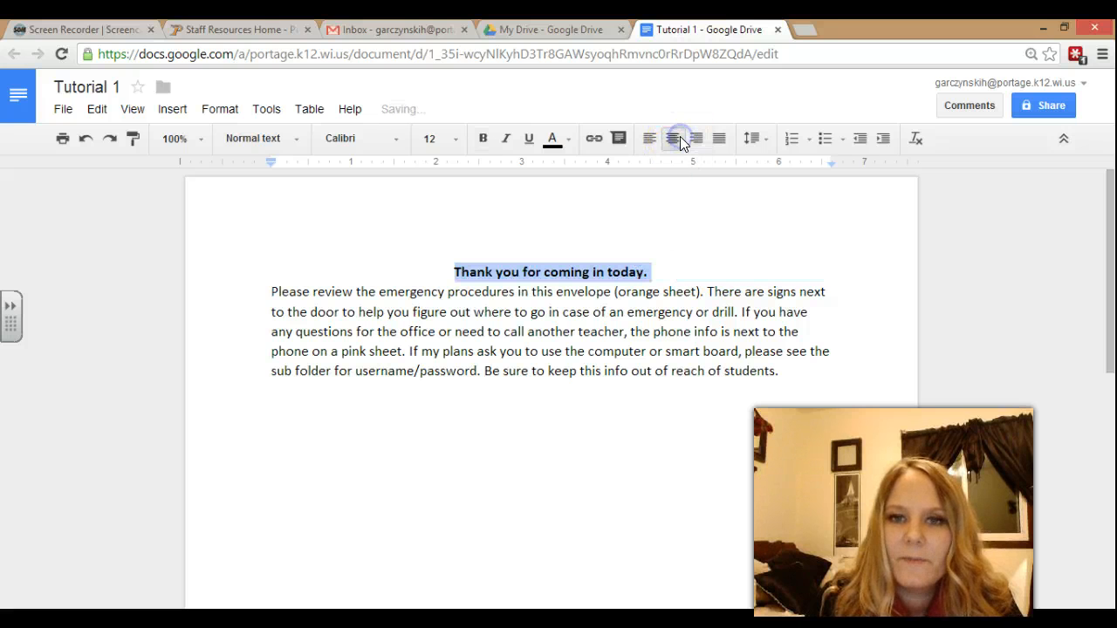
{"action": "left_click_drag", "start_coordinate": [788, 377], "coordinate": [792, 377]}
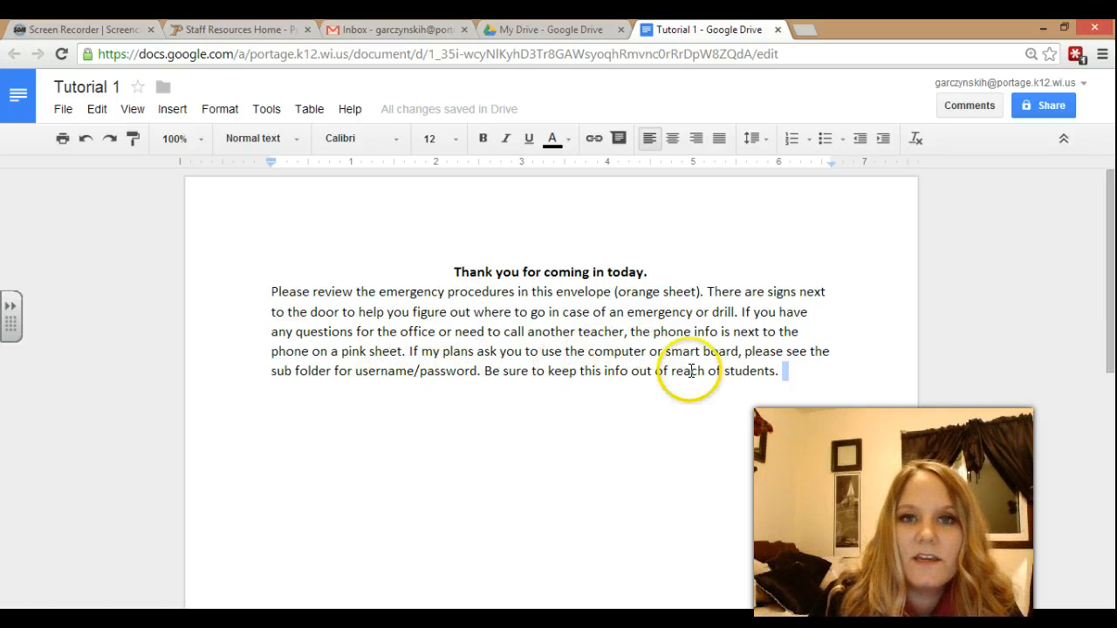
Select 'Be sure to keep this info out of reach of students.' and try bold, italic and underline, leaving it underlined only.
{"action": "left_click", "coordinate": [787, 372]}
{"action": "left_click_drag", "start_coordinate": [792, 373], "coordinate": [486, 372]}
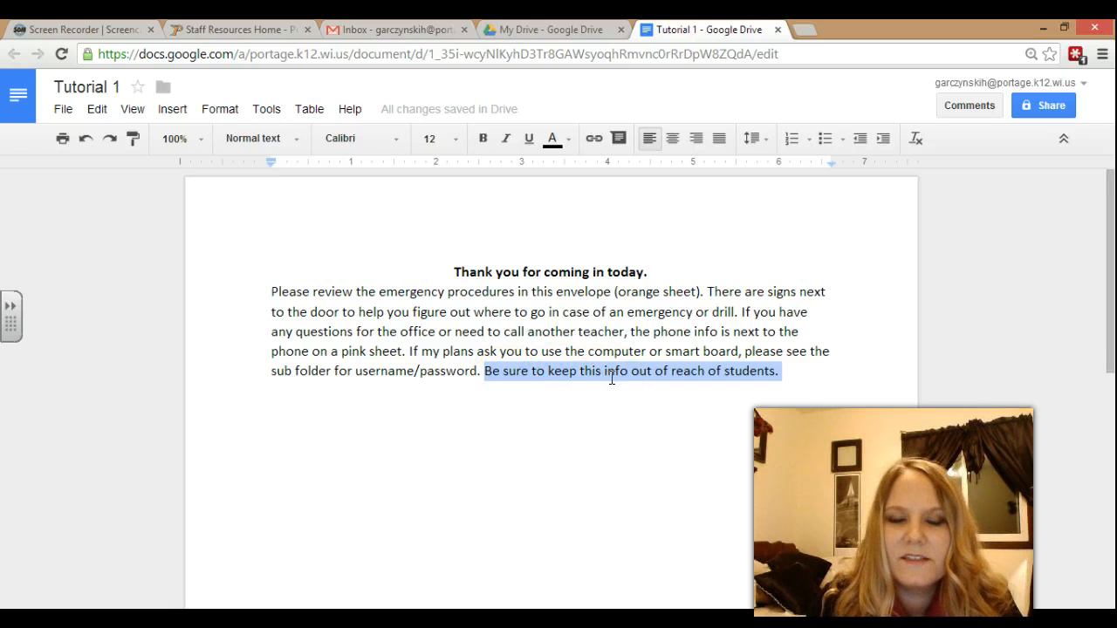
{"action": "left_click", "coordinate": [487, 148]}
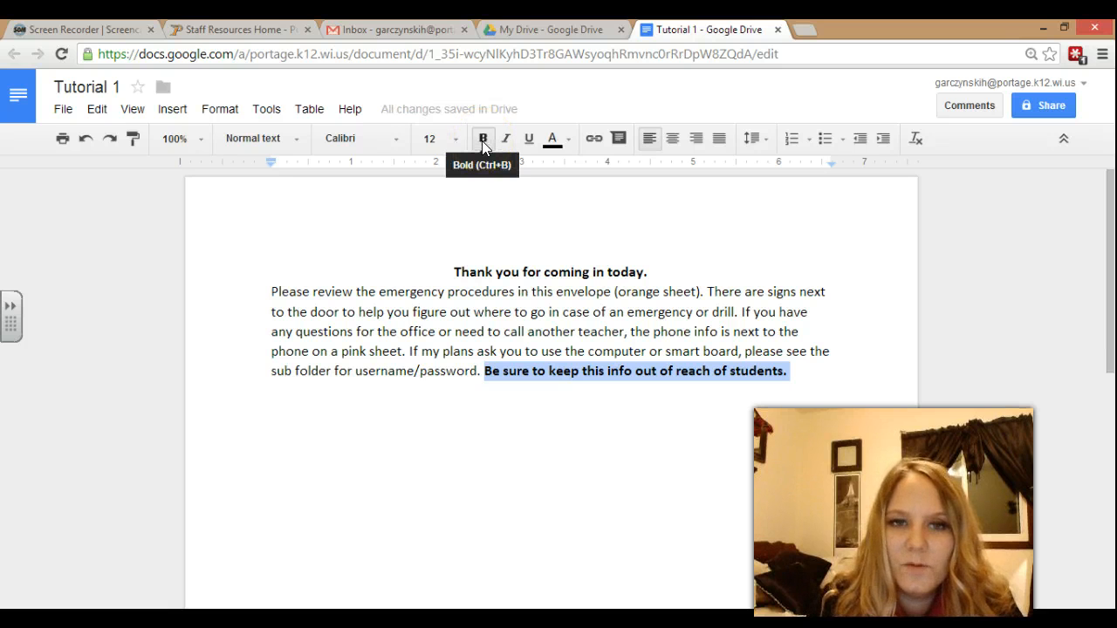
{"action": "left_click", "coordinate": [484, 148]}
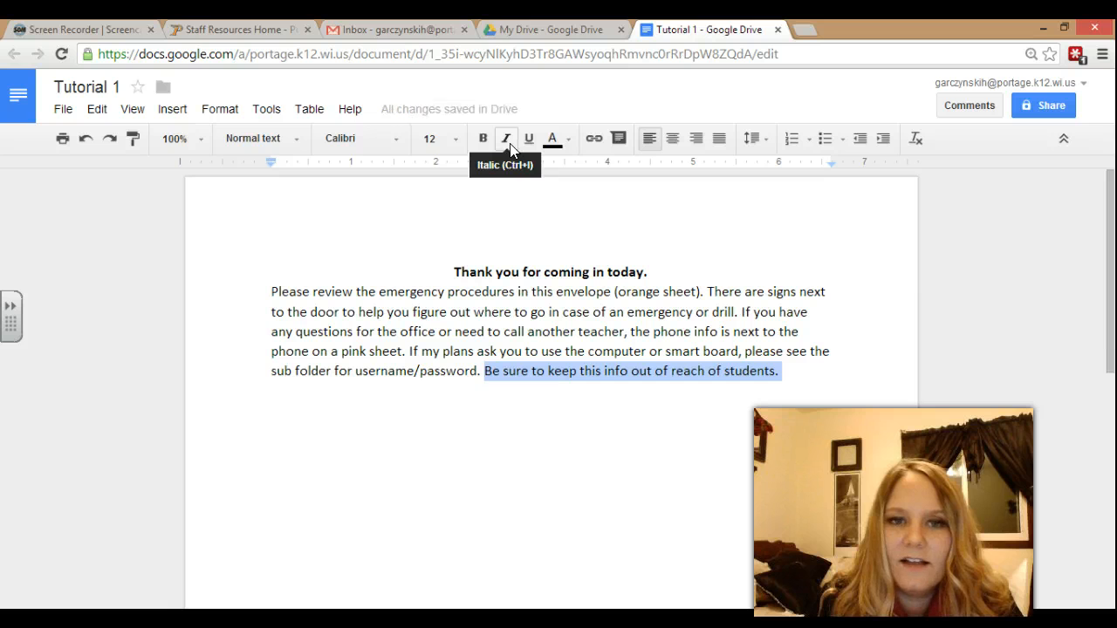
{"action": "left_click", "coordinate": [510, 146]}
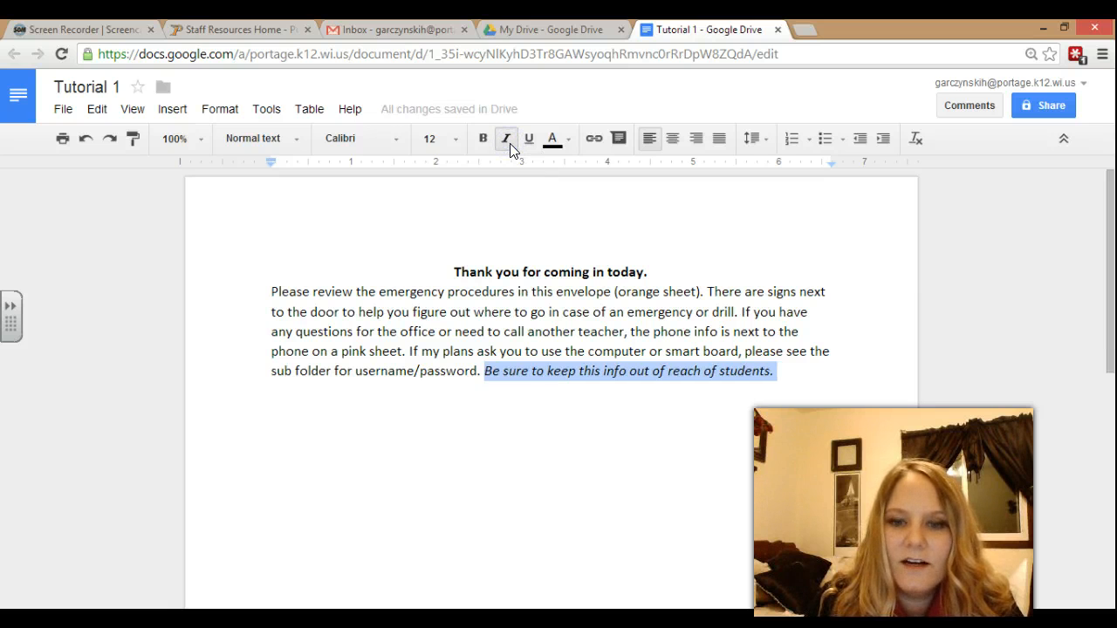
{"action": "left_click", "coordinate": [510, 145]}
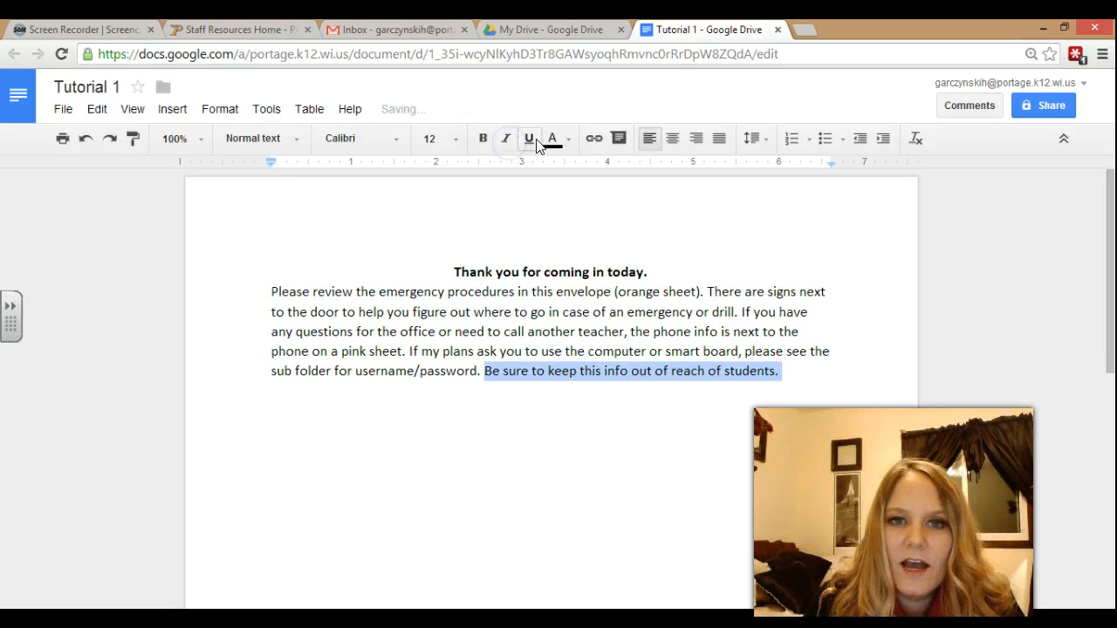
{"action": "left_click", "coordinate": [530, 144]}
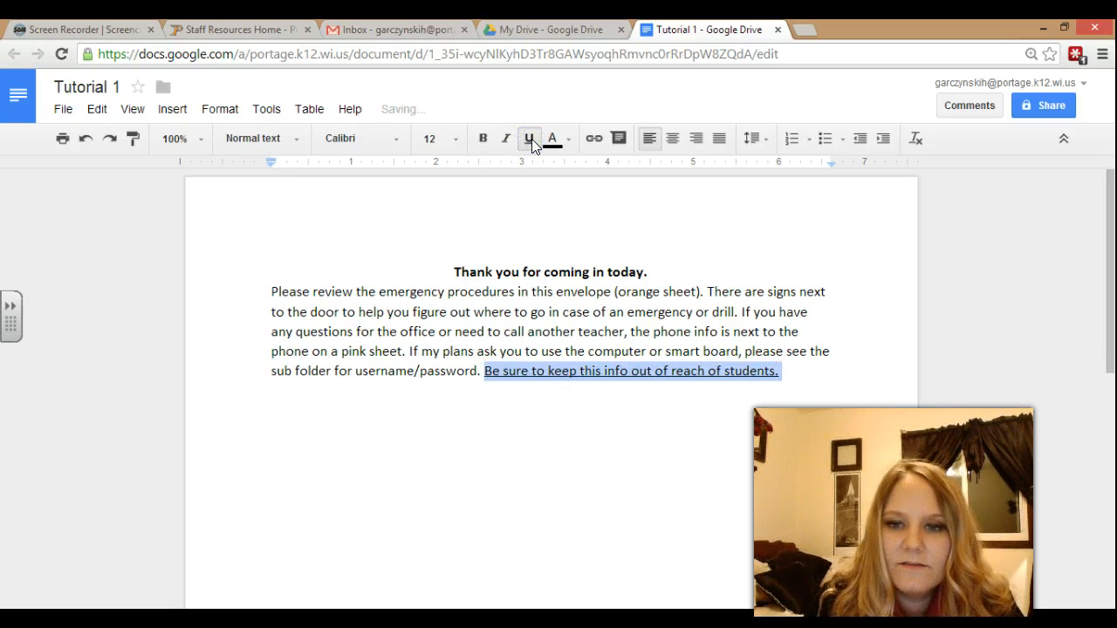
{"action": "left_click", "coordinate": [530, 143]}
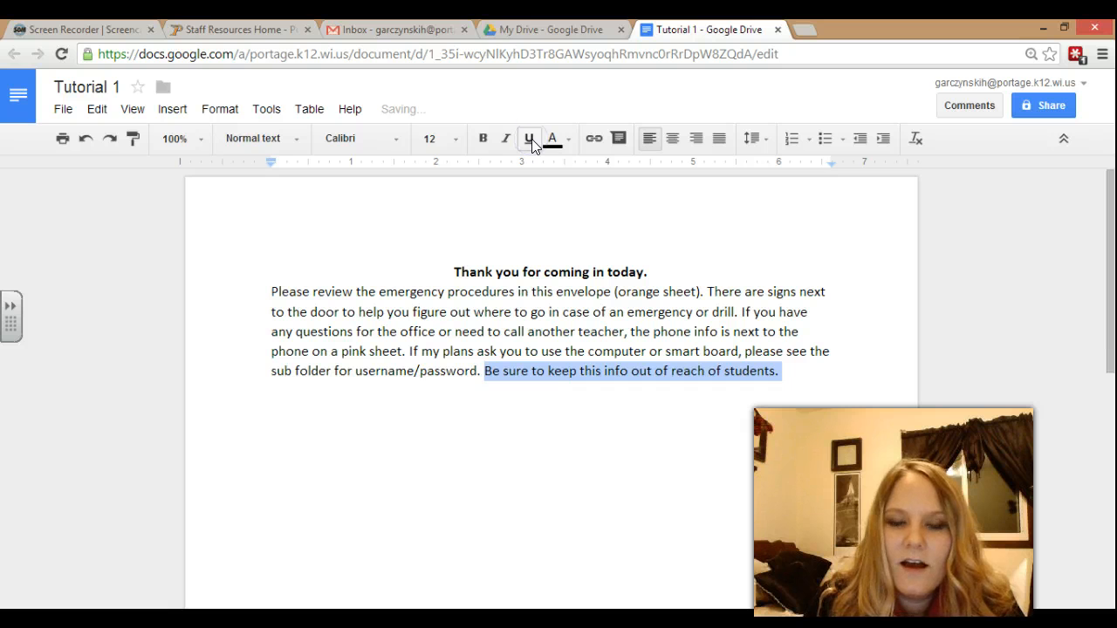
{"action": "left_click", "coordinate": [530, 143]}
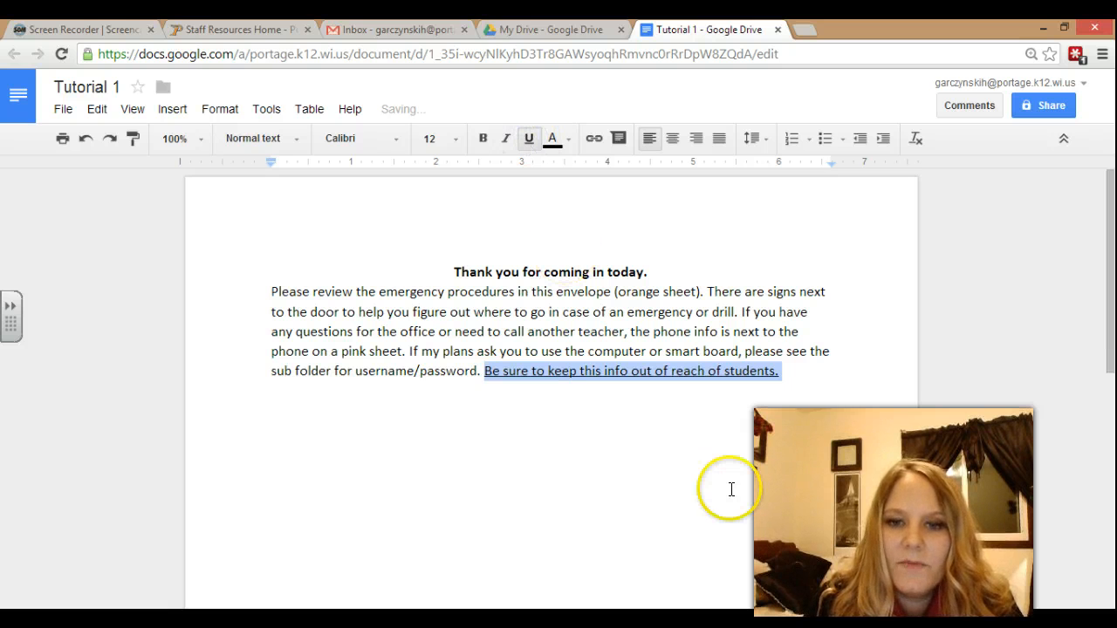
{"action": "left_click", "coordinate": [569, 140]}
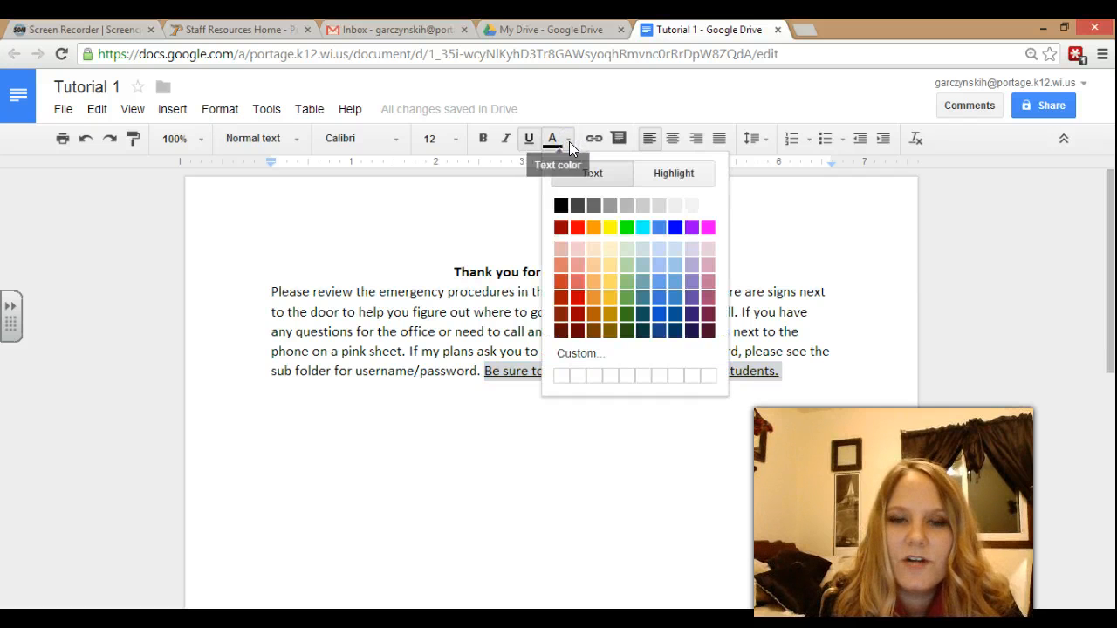
{"action": "left_click", "coordinate": [569, 142]}
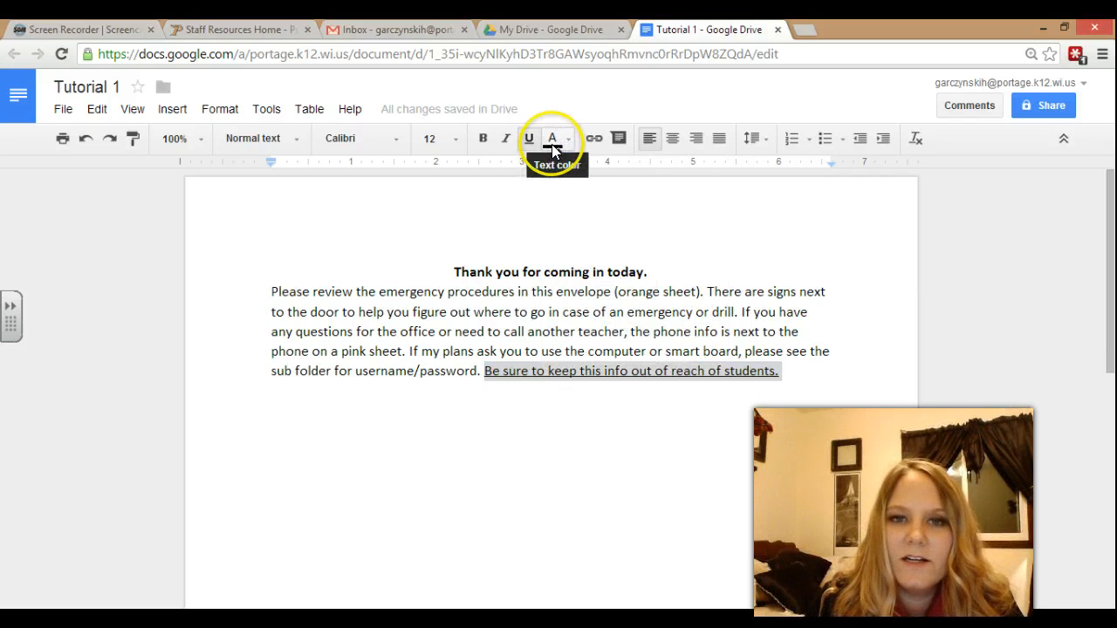
{"action": "left_click", "coordinate": [568, 142]}
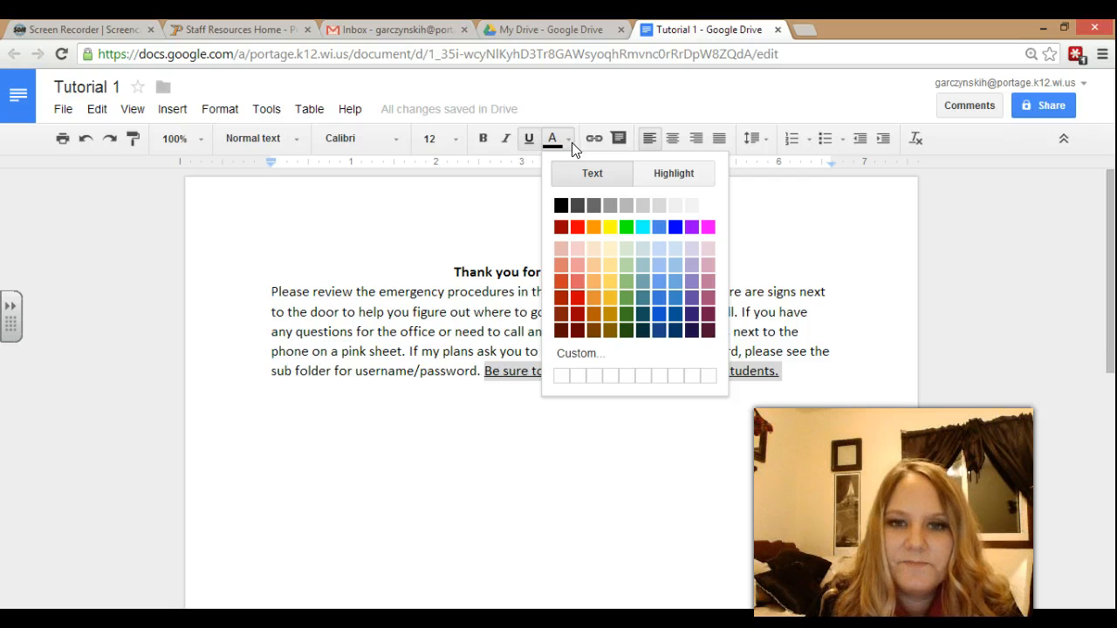
{"action": "left_click", "coordinate": [580, 228]}
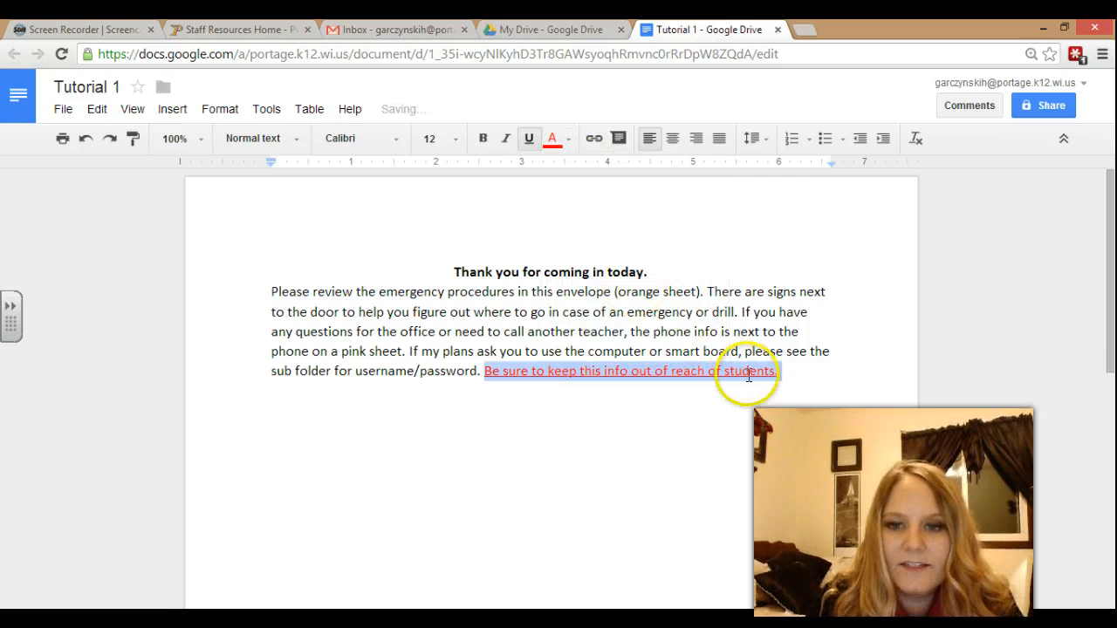
{"action": "left_click", "coordinate": [795, 372]}
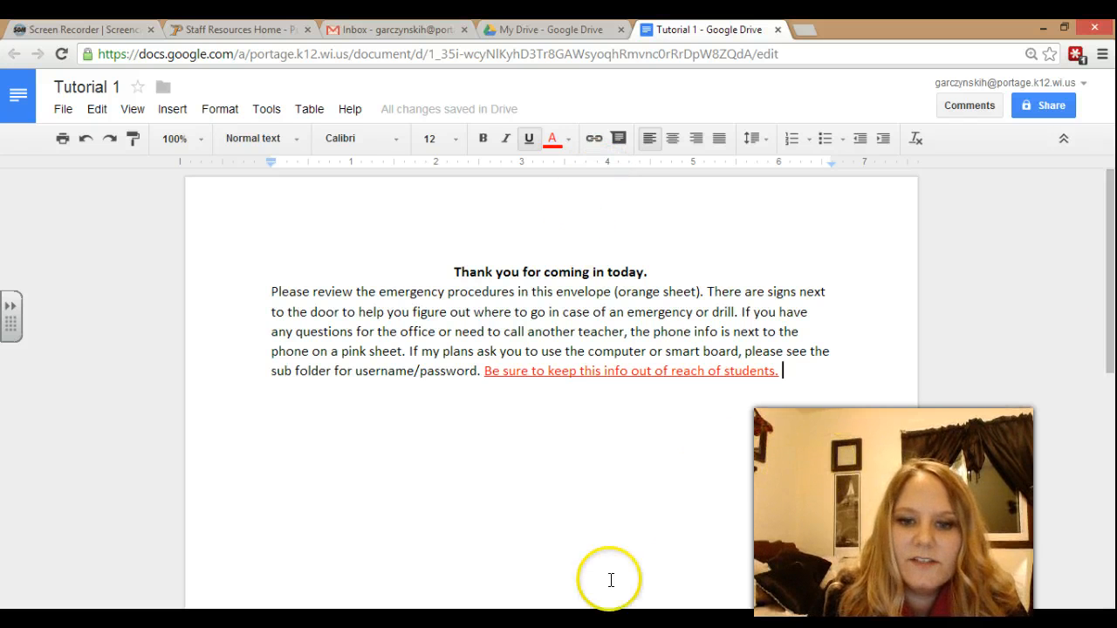
{"action": "left_click_drag", "start_coordinate": [1113, 334], "coordinate": [1111, 209]}
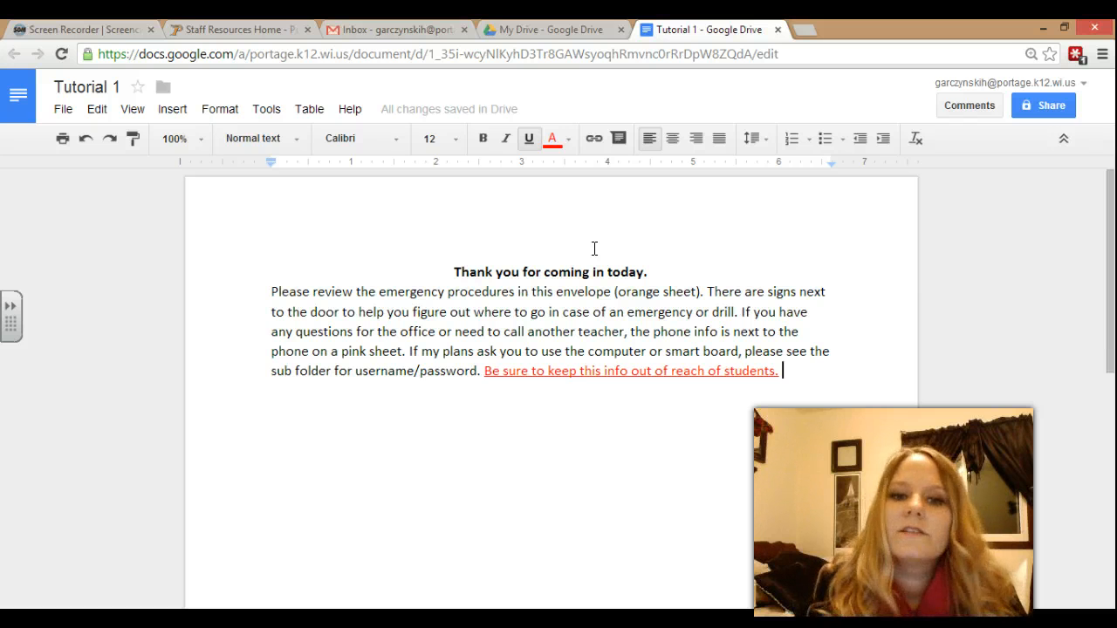
In Page setup, enter .5 for the Top, Bottom, Left and Right margins.
{"action": "left_click", "coordinate": [63, 109]}
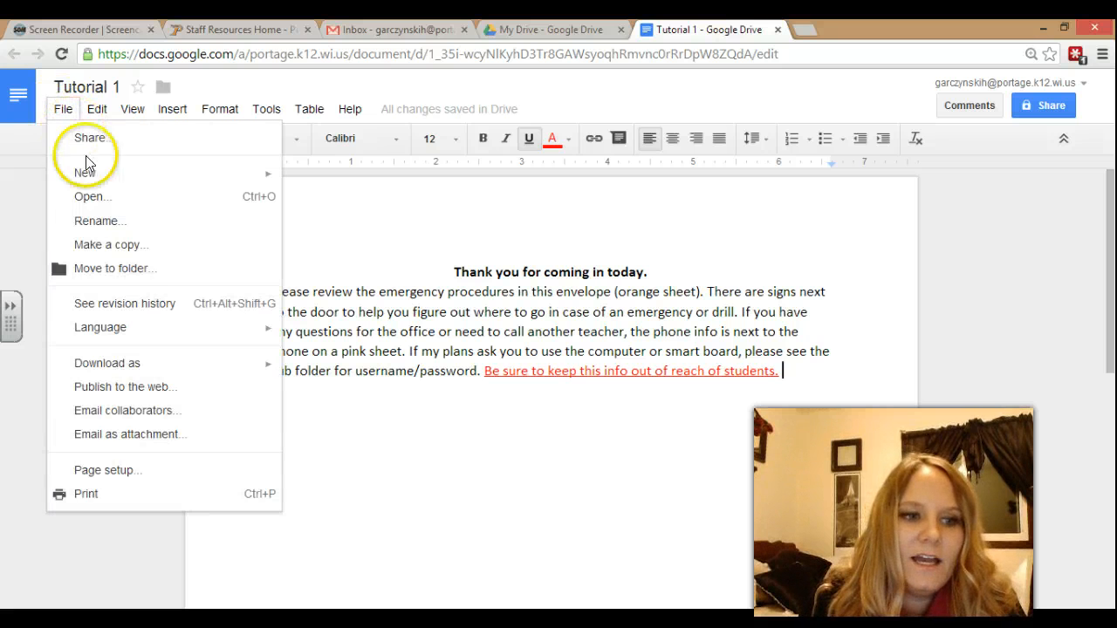
{"action": "left_click", "coordinate": [105, 471]}
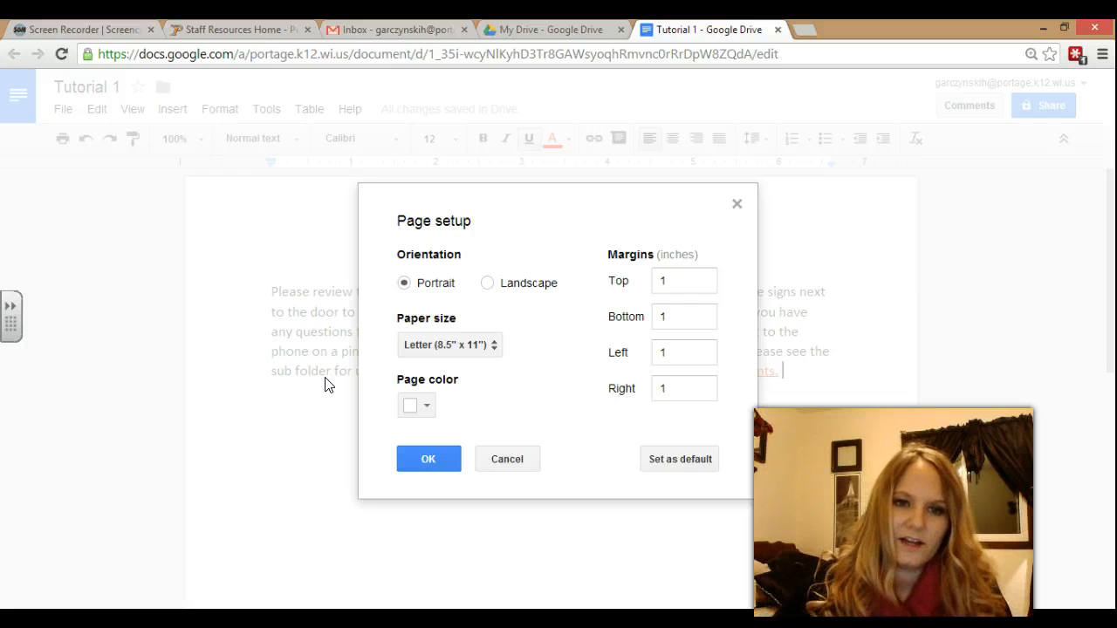
{"action": "left_click", "coordinate": [682, 286]}
{"action": "double_click", "coordinate": [682, 286]}
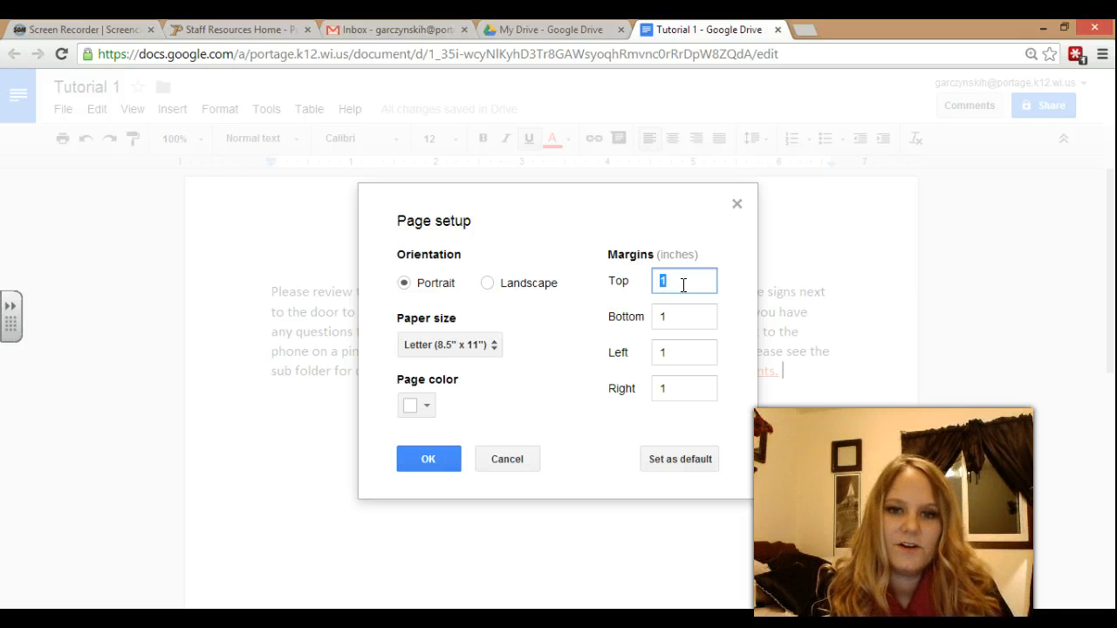
{"action": "type", "text": ".5"}
{"action": "key", "text": "Tab"}
{"action": "type", "text": ".5"}
{"action": "key", "text": "Tab"}
{"action": "type", "text": ".5"}
{"action": "key", "text": "Tab"}
{"action": "type", "text": ".5"}
{"action": "key", "text": "Tab"}
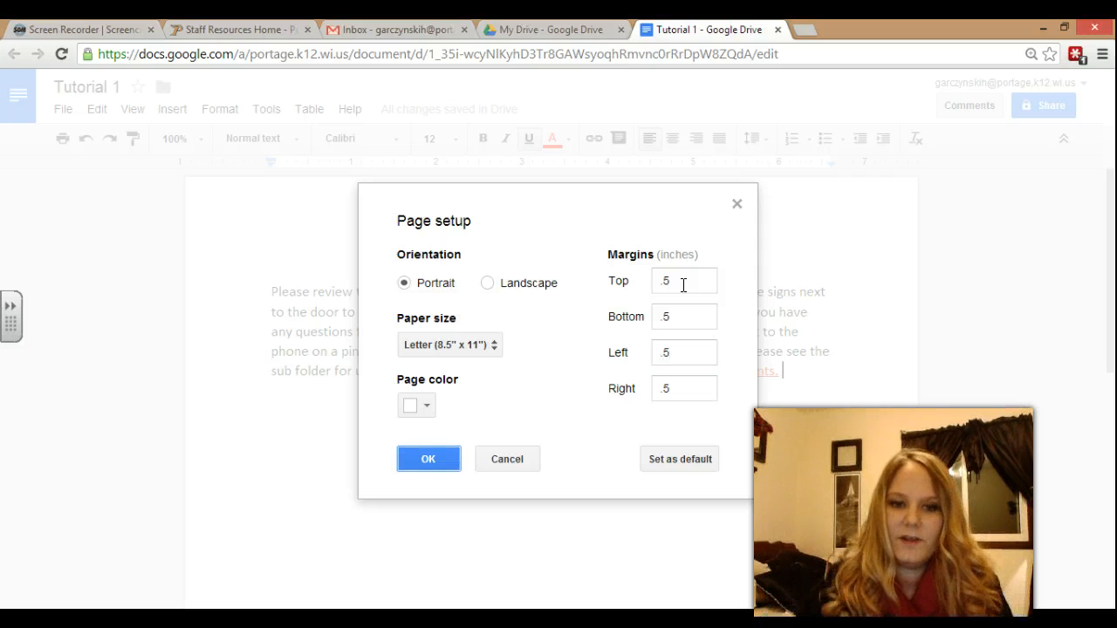
Keep the page colour white and apply the half-inch margins.
{"action": "left_click", "coordinate": [427, 409]}
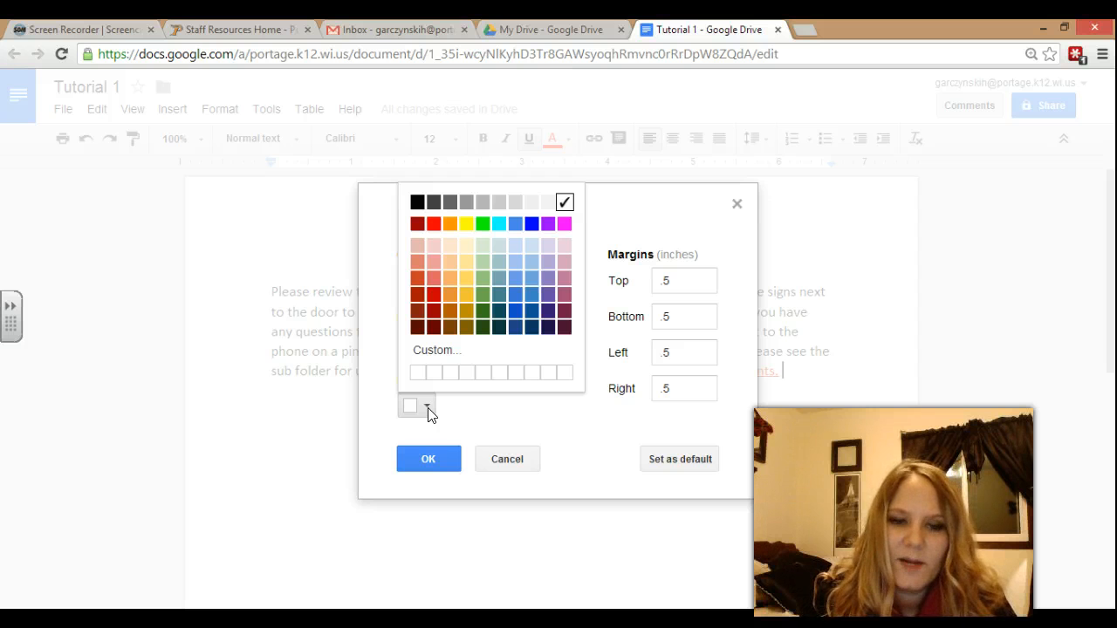
{"action": "left_click", "coordinate": [427, 412]}
{"action": "left_click", "coordinate": [430, 417]}
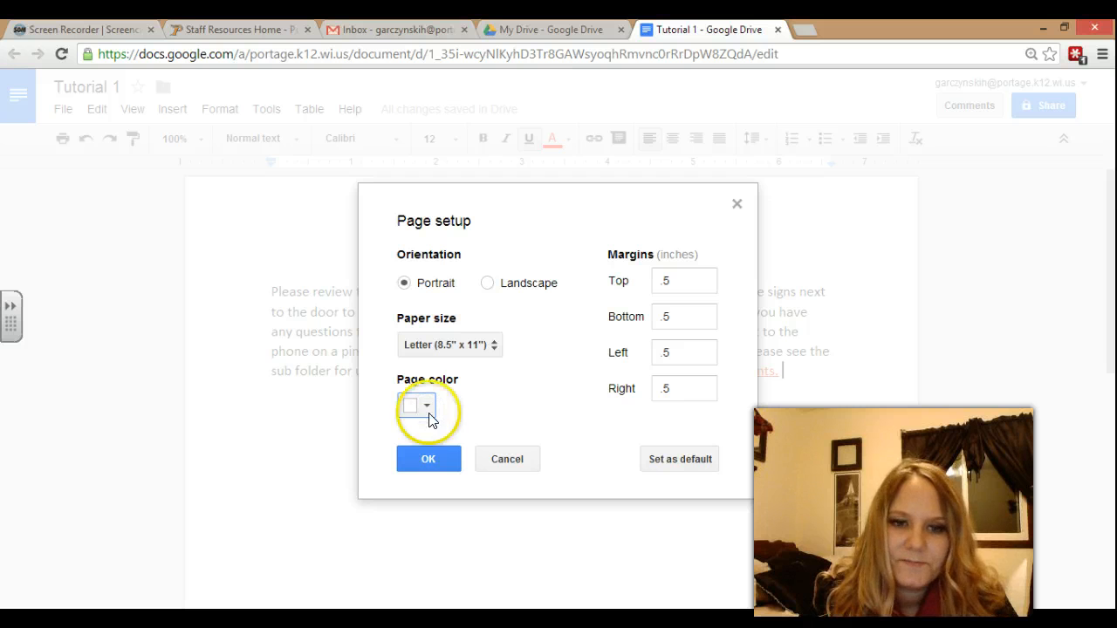
{"action": "left_click", "coordinate": [428, 459]}
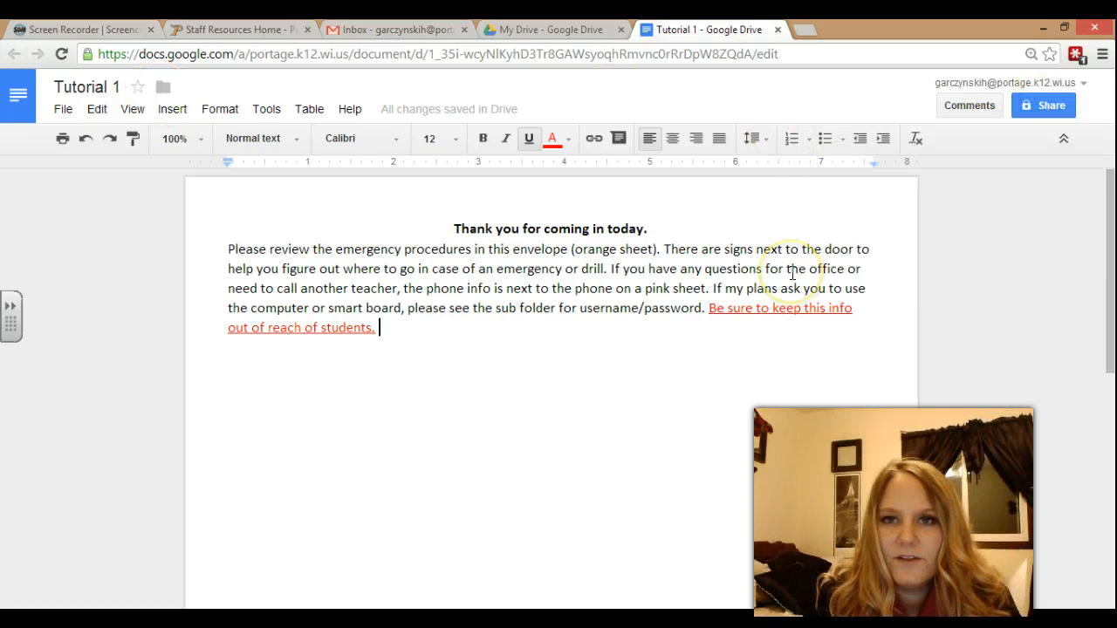
Open the File menu for Tutorial 1, now with half-inch margins.
{"action": "left_click", "coordinate": [74, 113]}
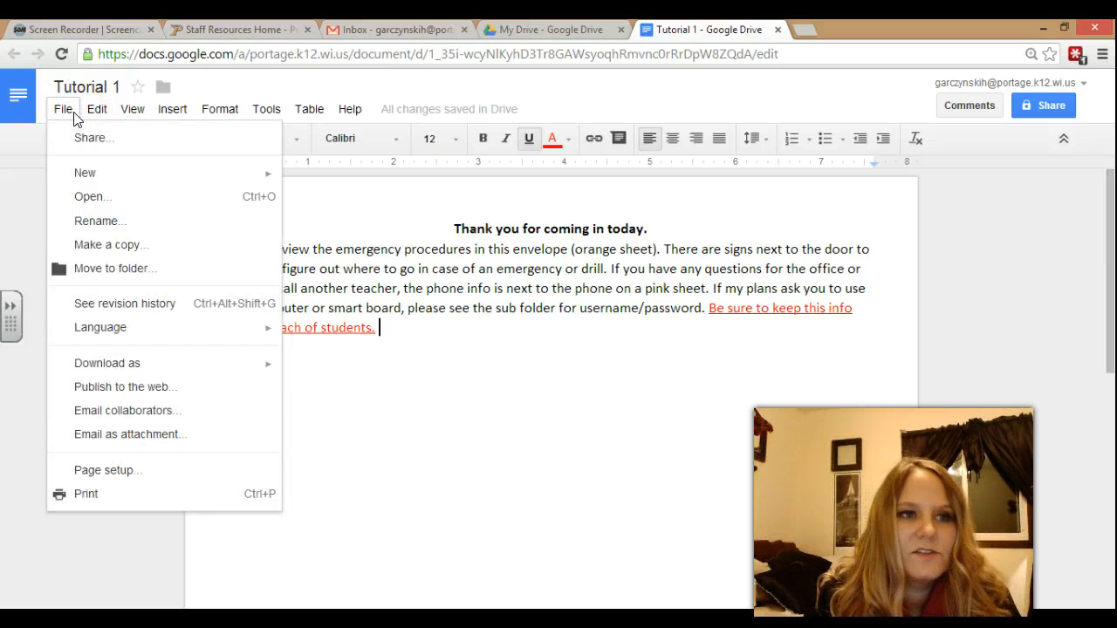
Start an Email as attachment for Tutorial 1 with PDF as the attachment format.
{"action": "left_click", "coordinate": [118, 445]}
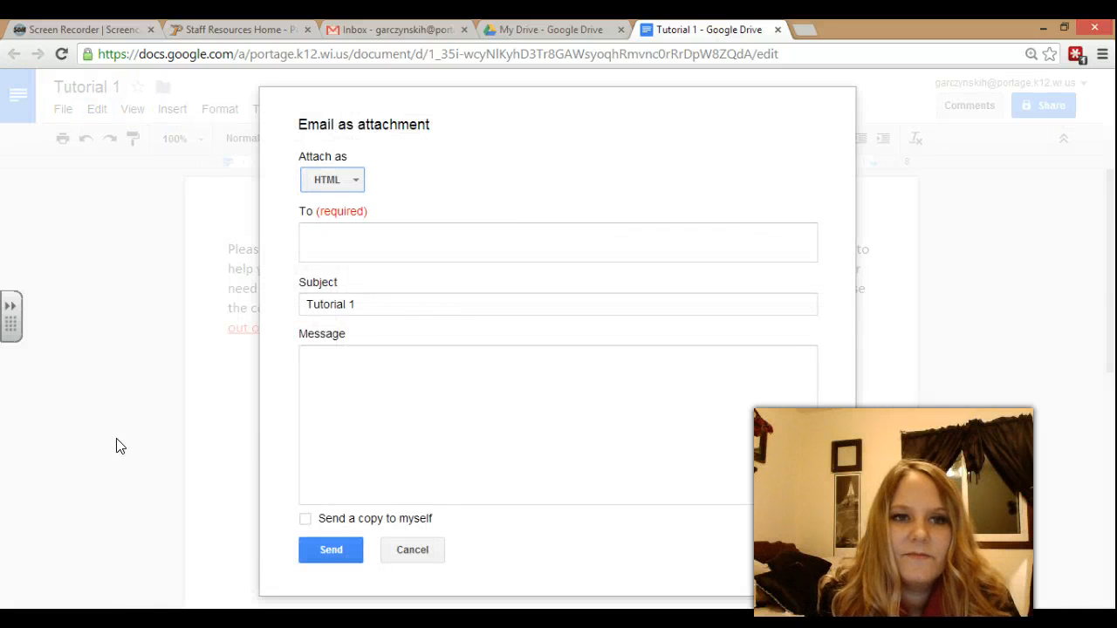
{"action": "left_click", "coordinate": [360, 181]}
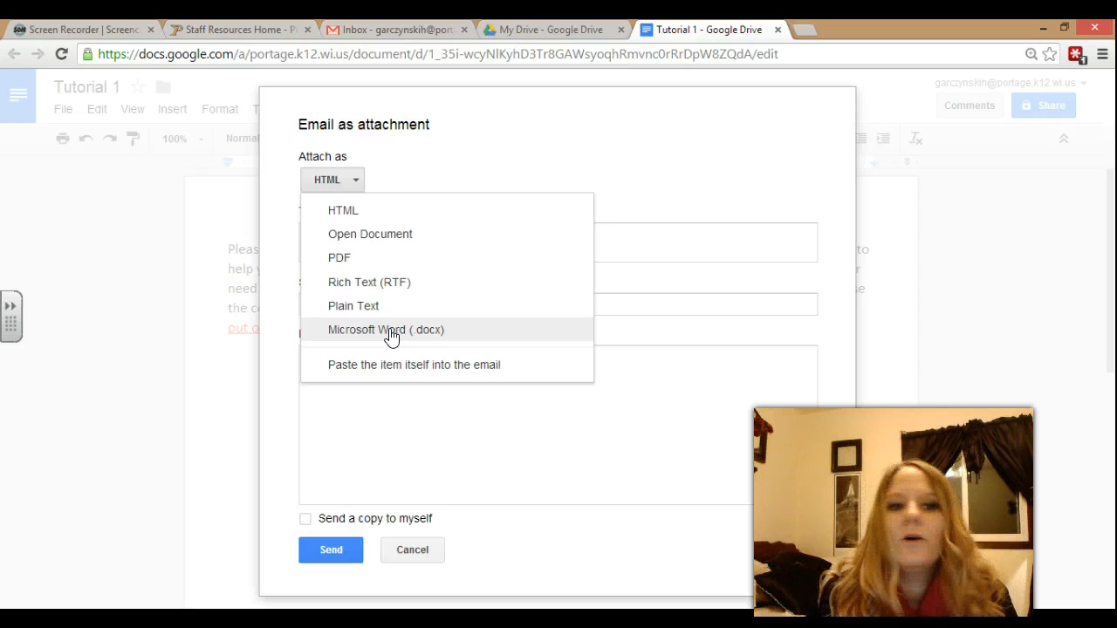
{"action": "left_click", "coordinate": [358, 257]}
{"action": "left_click", "coordinate": [358, 253]}
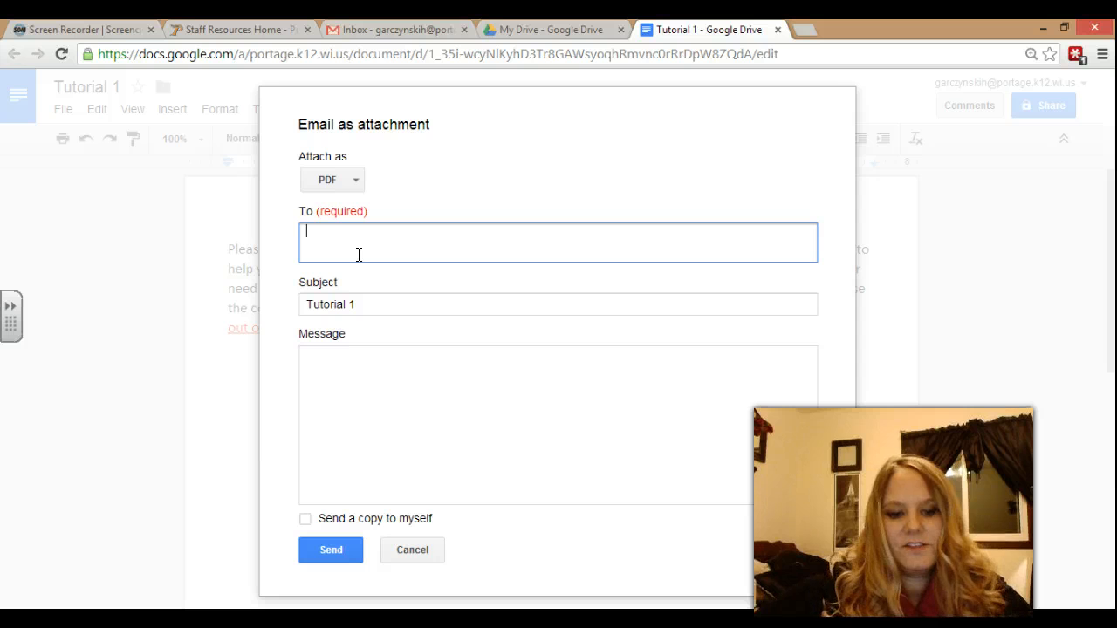
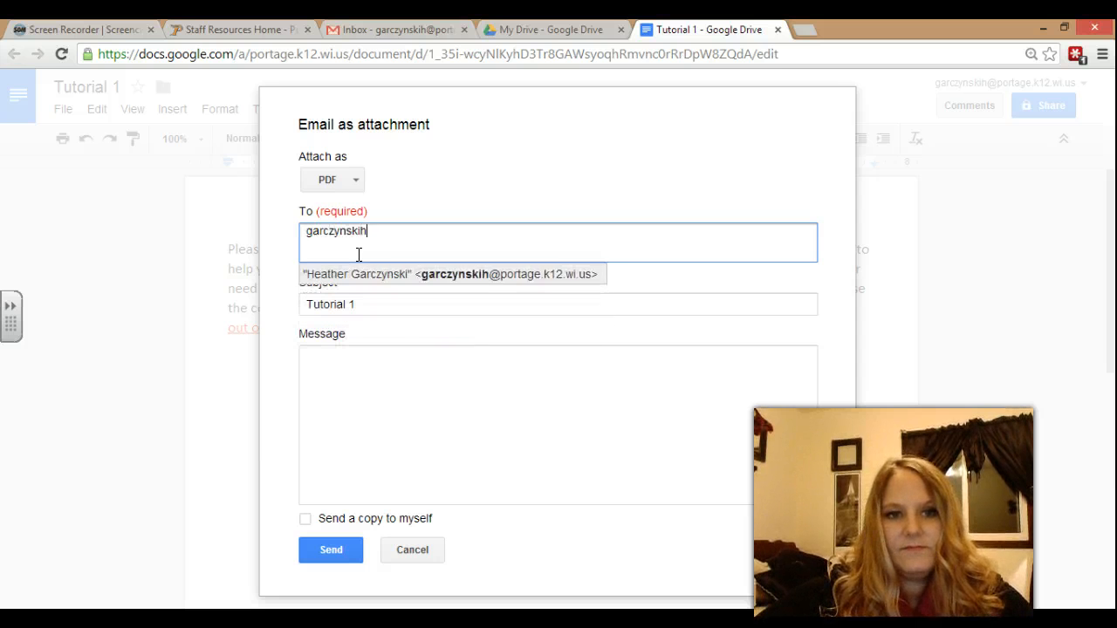
Add the first recipient, keep subject 'Tutorial 1', and write the message 'Check out my document!'.
{"action": "key", "text": "Return"}
{"action": "left_click", "coordinate": [386, 304]}
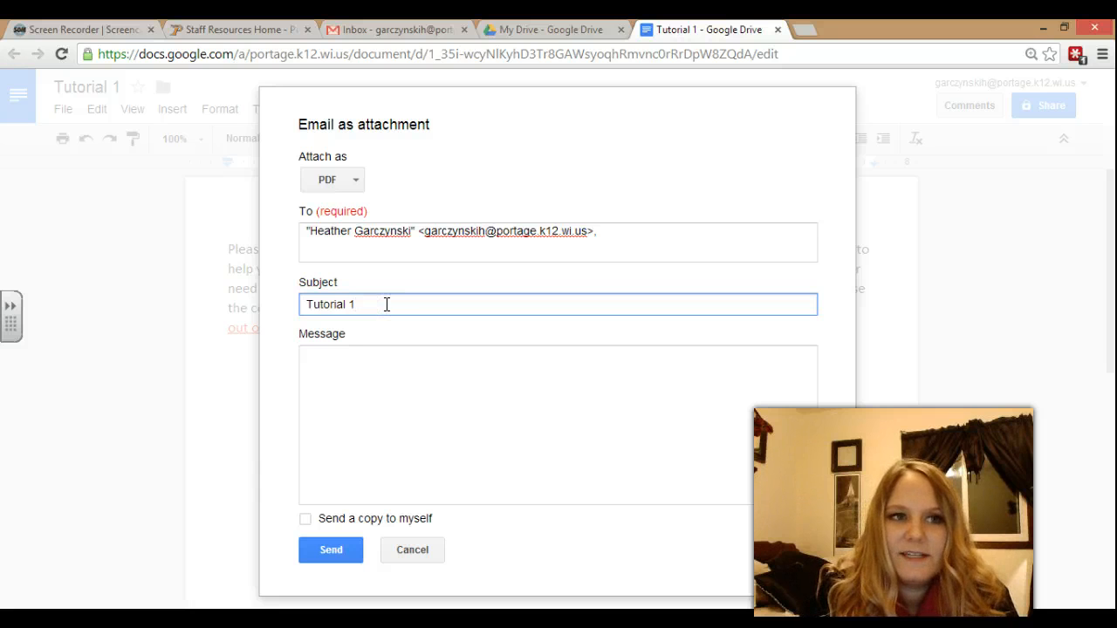
{"action": "left_click_drag", "start_coordinate": [387, 303], "coordinate": [291, 309]}
{"action": "left_click", "coordinate": [359, 305]}
{"action": "left_click", "coordinate": [365, 371]}
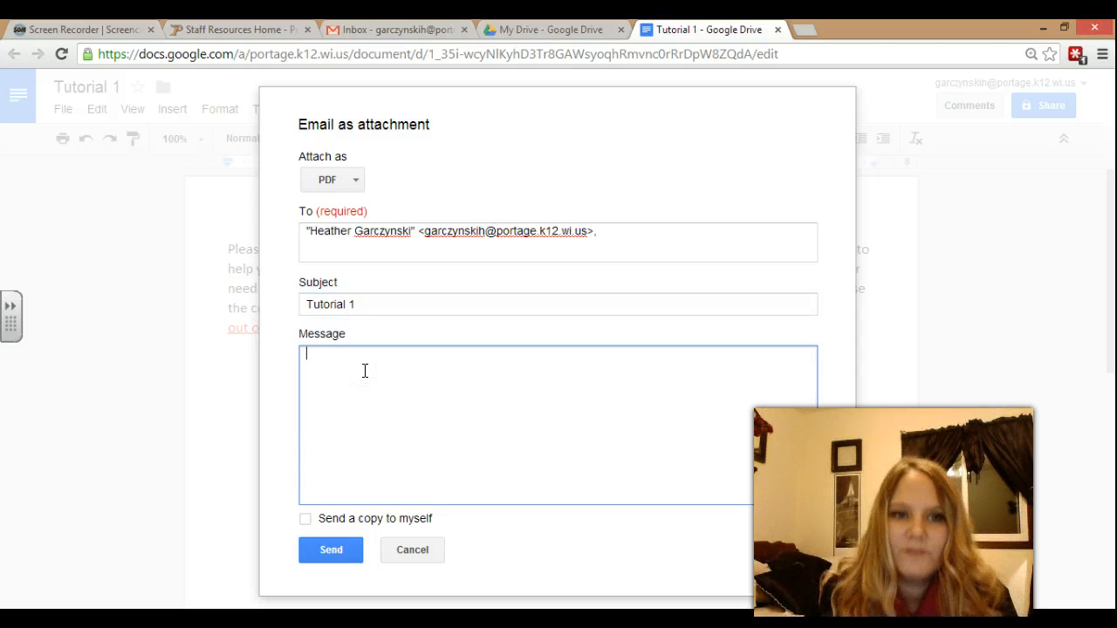
{"action": "type", "text": "Check out my document!"}
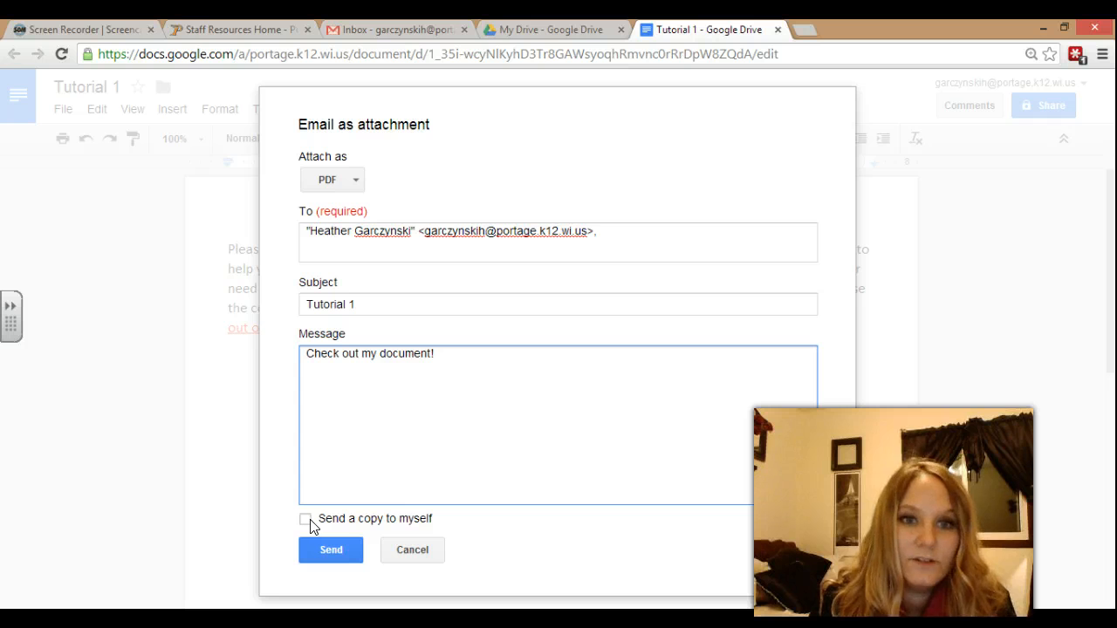
Add a second recipient, tick Send a copy to myself, and send the email.
{"action": "left_click", "coordinate": [666, 237]}
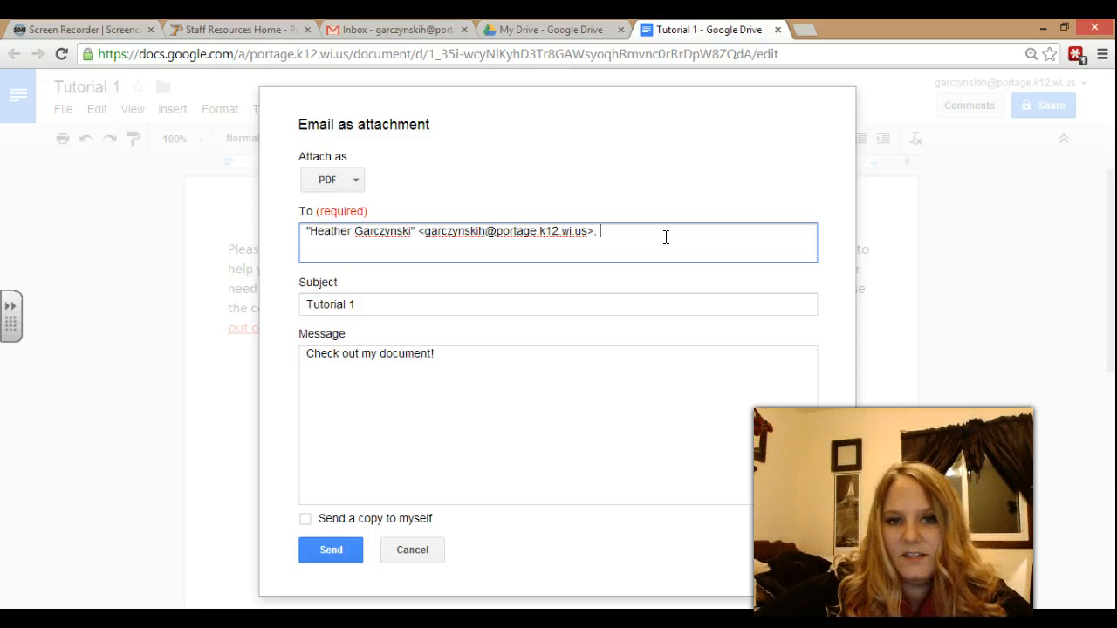
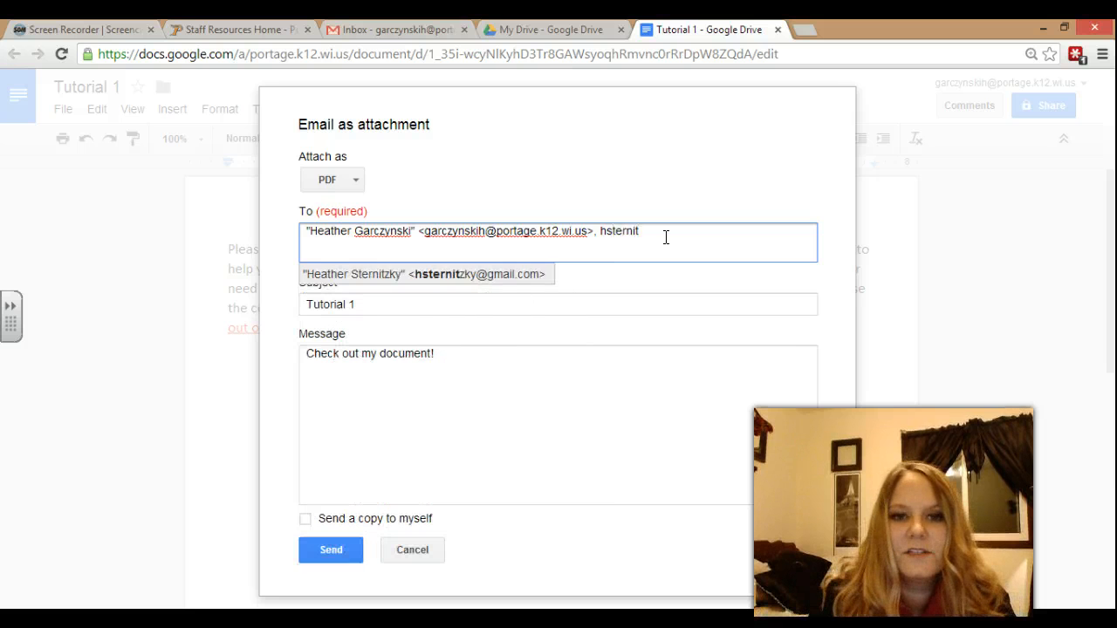
{"action": "left_click", "coordinate": [529, 274]}
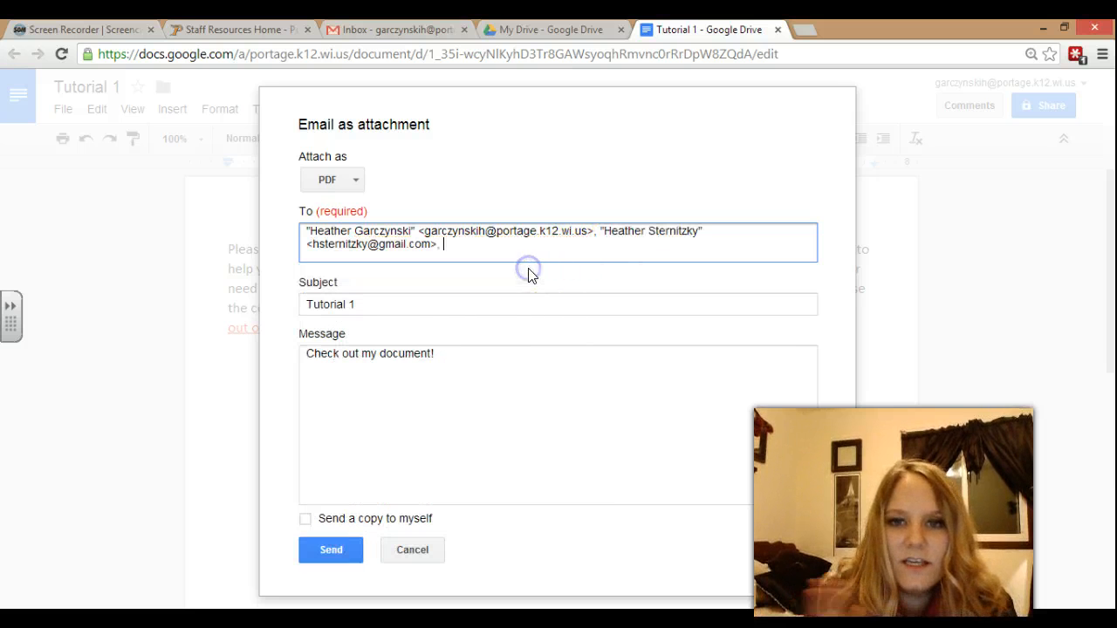
{"action": "left_click", "coordinate": [460, 399]}
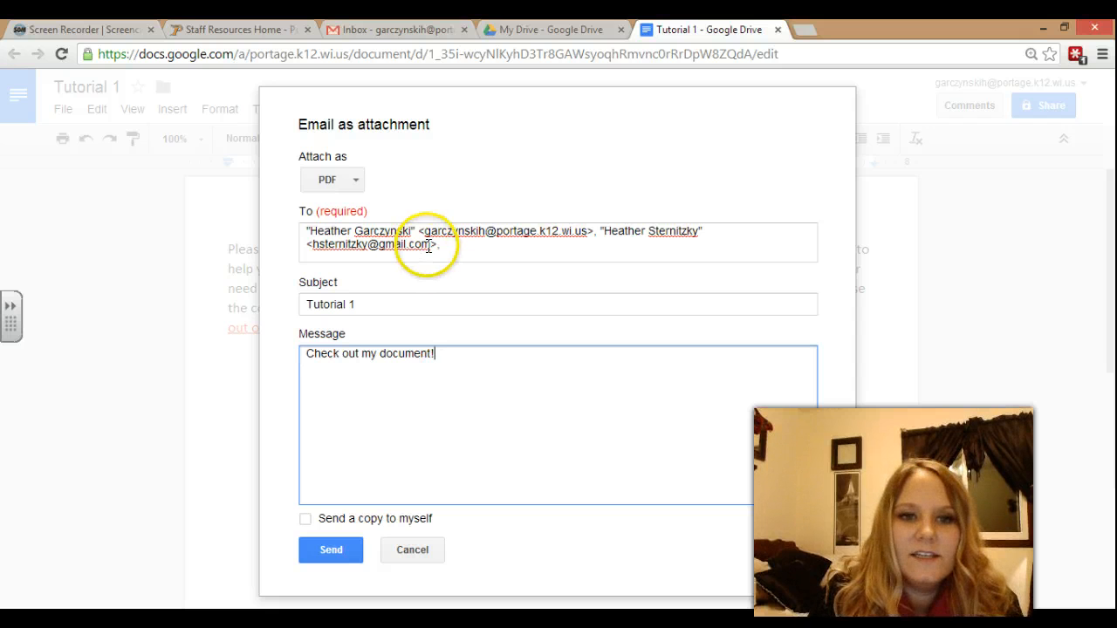
{"action": "left_click", "coordinate": [305, 521]}
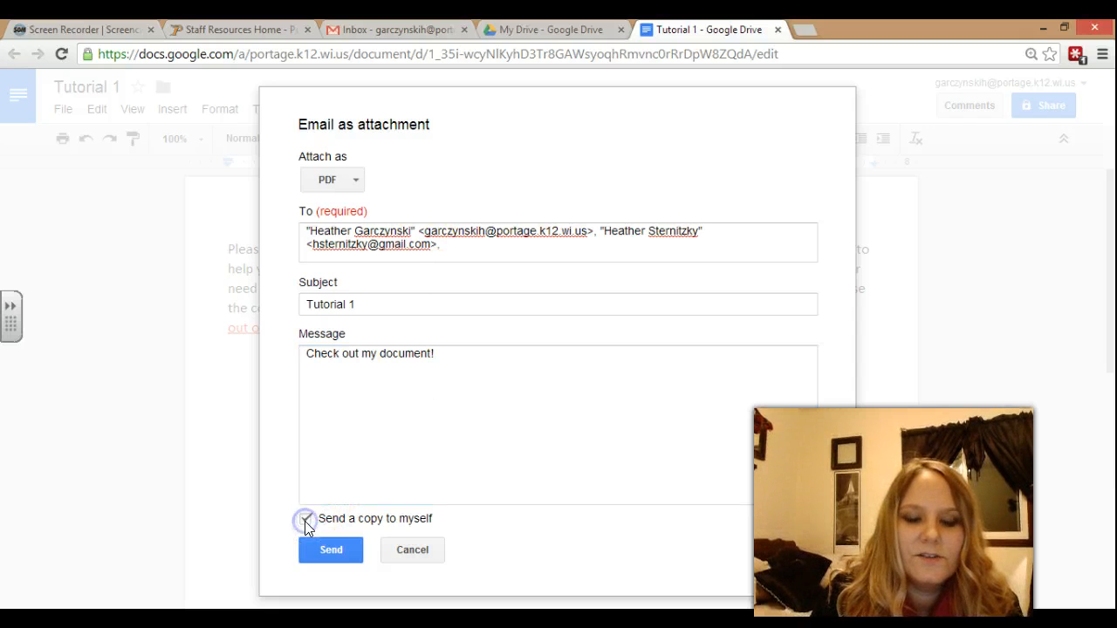
{"action": "left_click", "coordinate": [344, 551]}
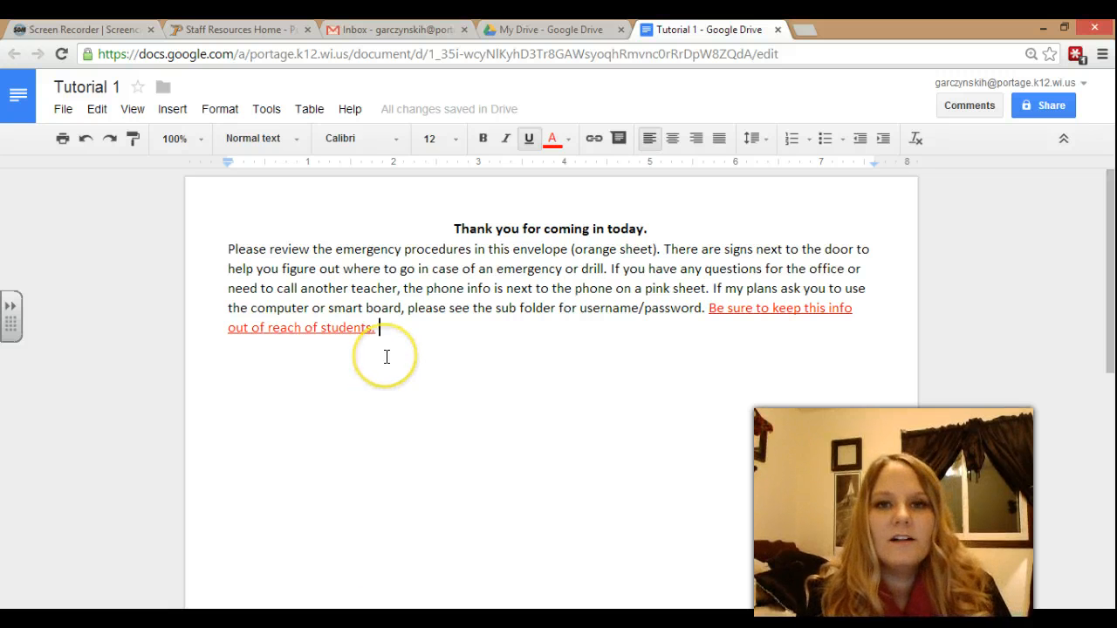
In the Gmail tab, open the Tutorial 1 email and preview the attached Tutorial 1.pdf.
{"action": "left_click", "coordinate": [395, 29]}
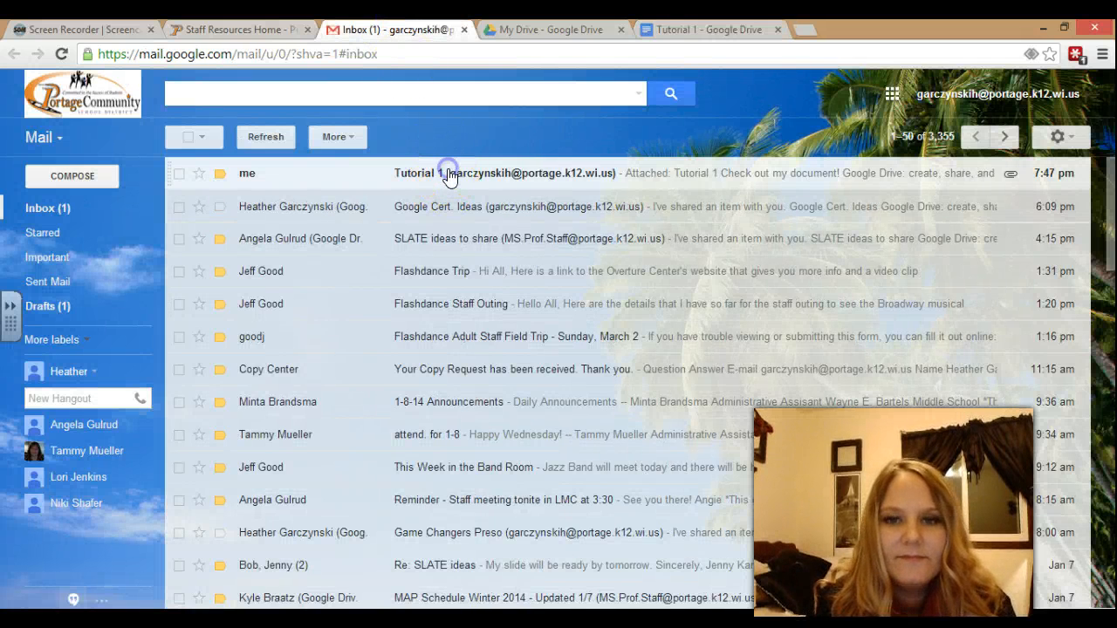
{"action": "left_click", "coordinate": [446, 170]}
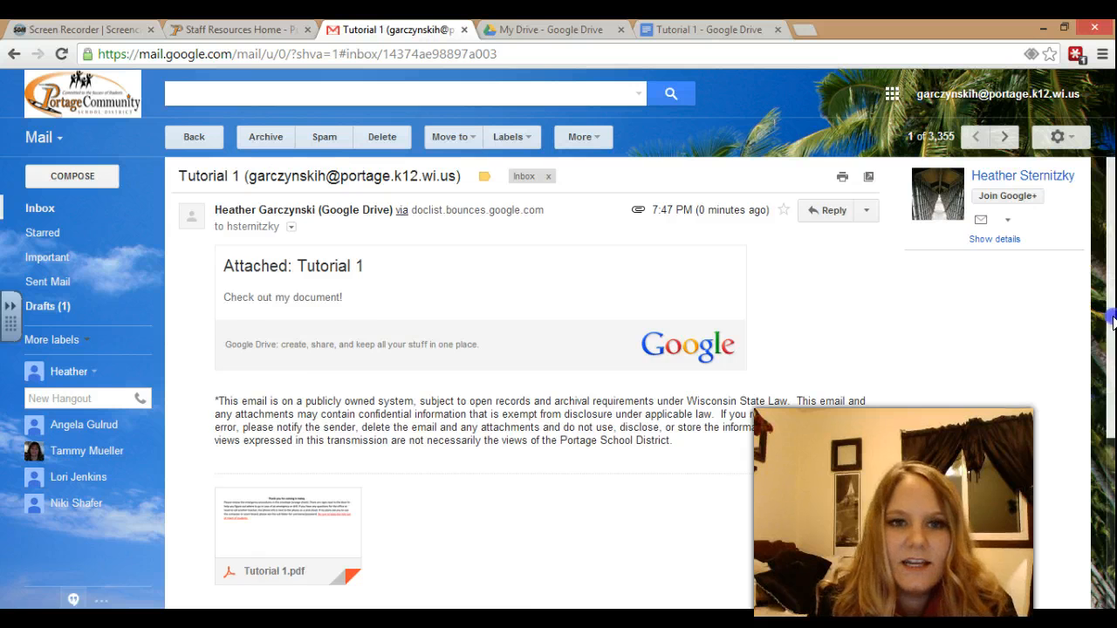
{"action": "scroll", "coordinate": [1108, 296], "scroll_direction": "down", "scroll_amount": 3}
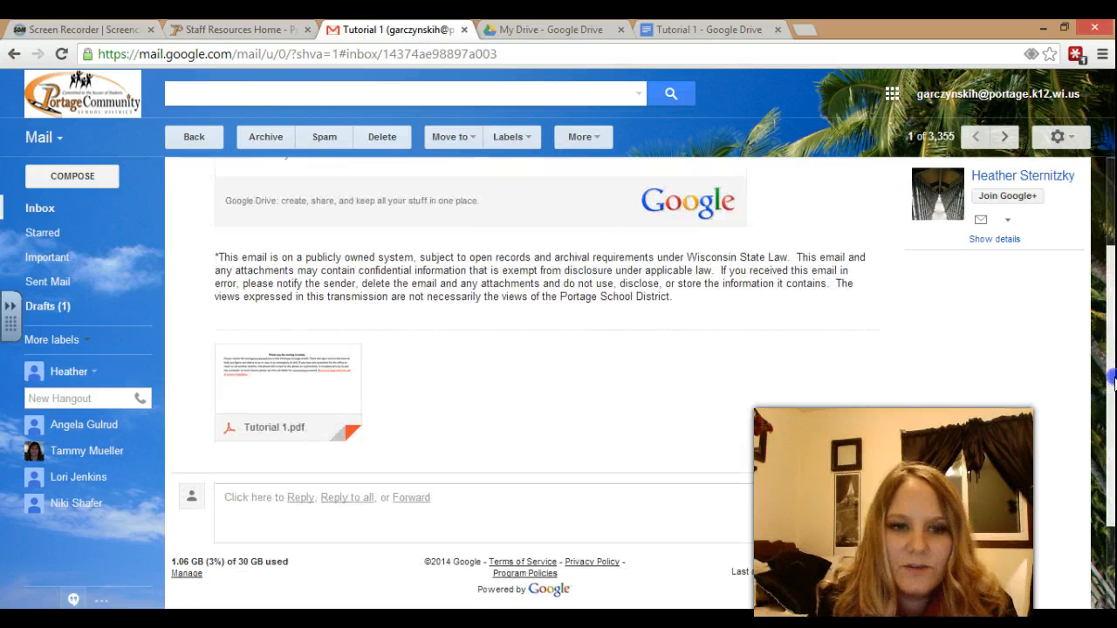
{"action": "left_click", "coordinate": [275, 386]}
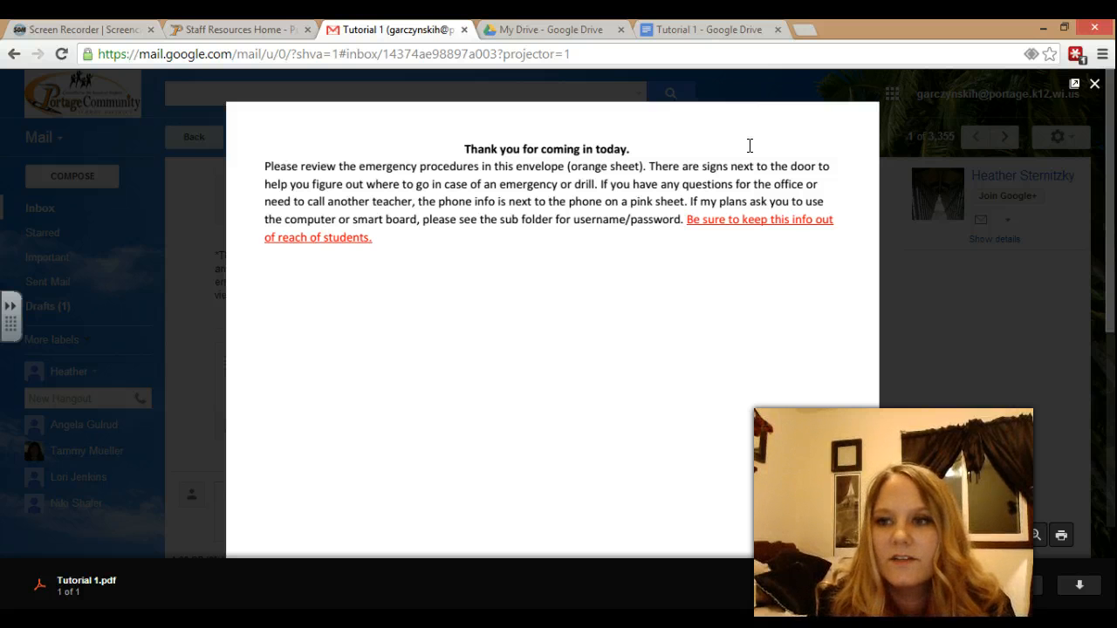
{"action": "left_click_drag", "start_coordinate": [1112, 159], "coordinate": [1112, 224]}
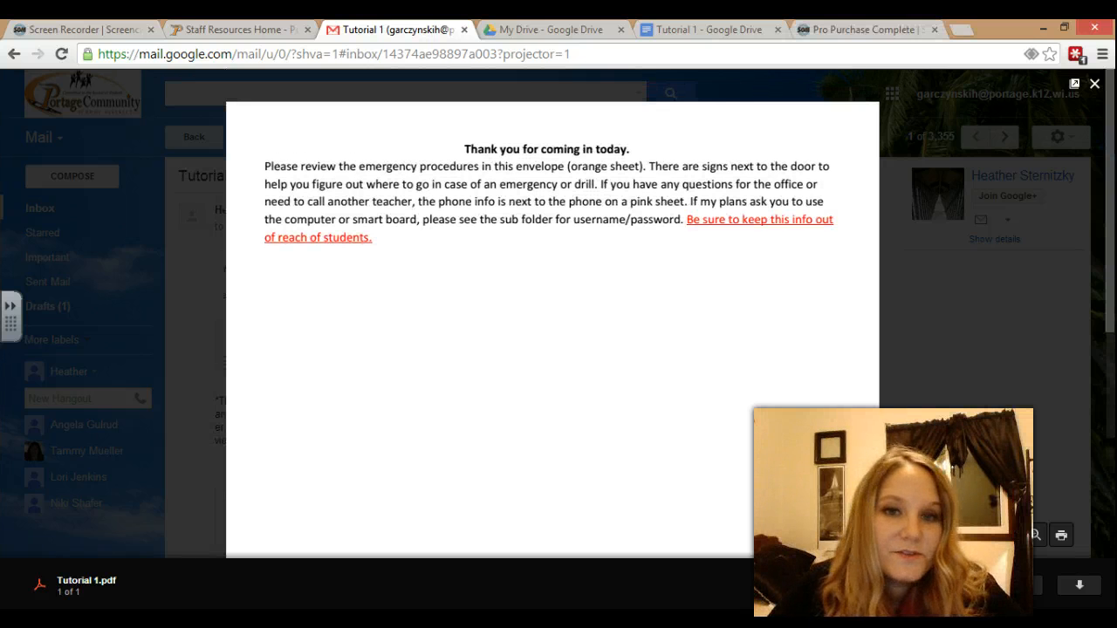